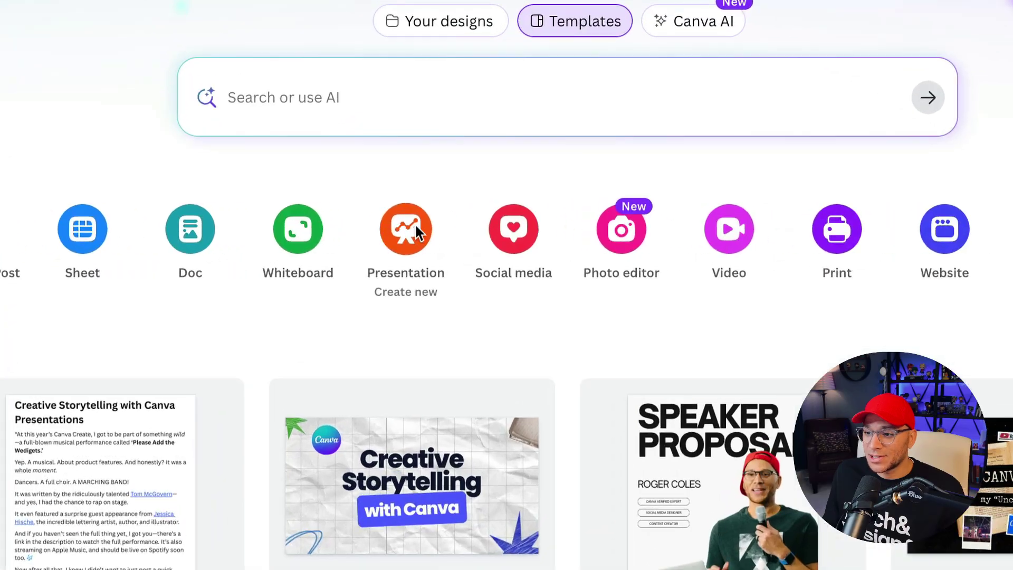
# Step: Start a blank presentation and apply the dark 'scrapbook' PENNING PORTRAITS collage template
pyautogui.click(405, 228)
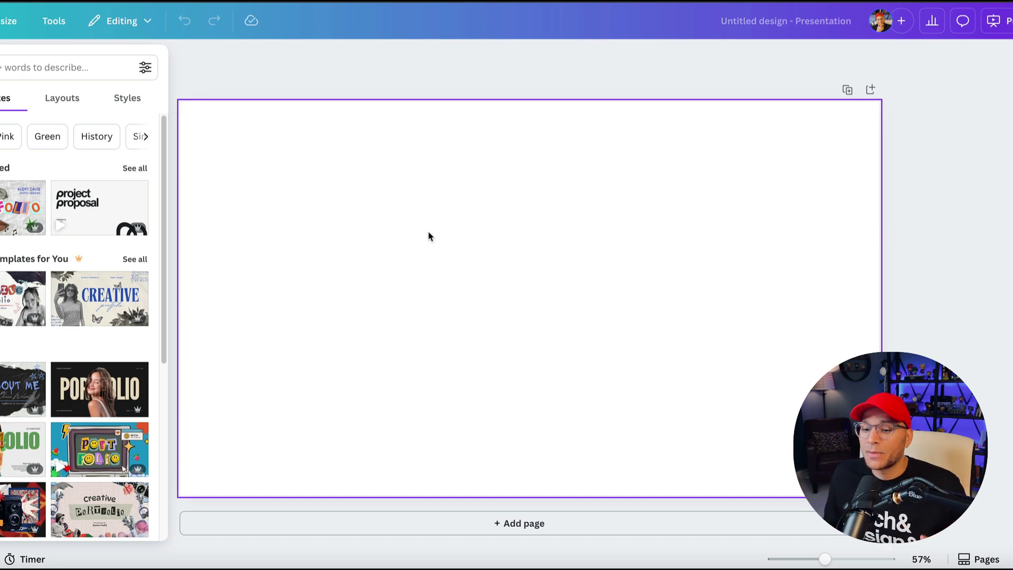
pyautogui.click(90, 70)
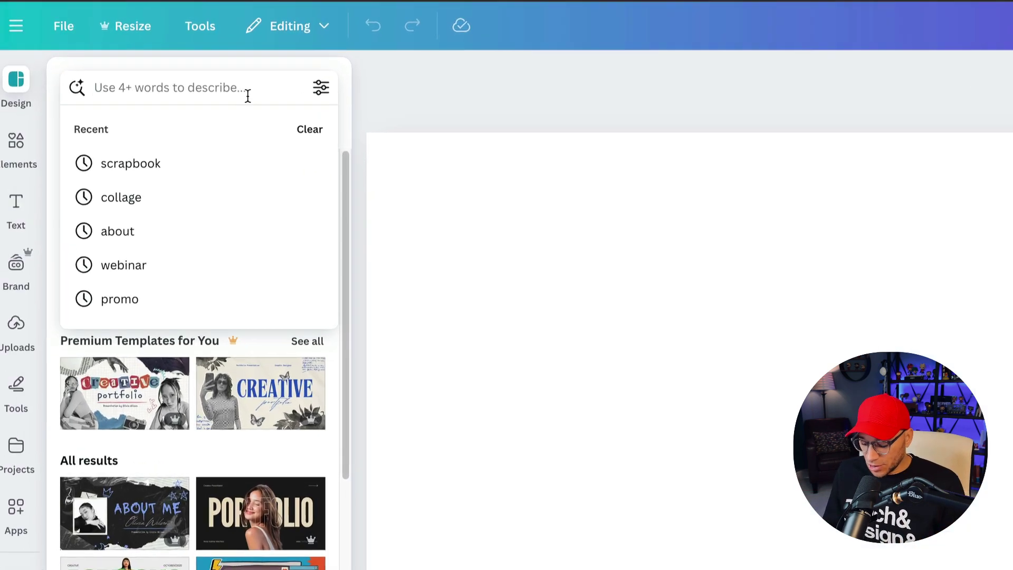
pyautogui.write('scrapbook')
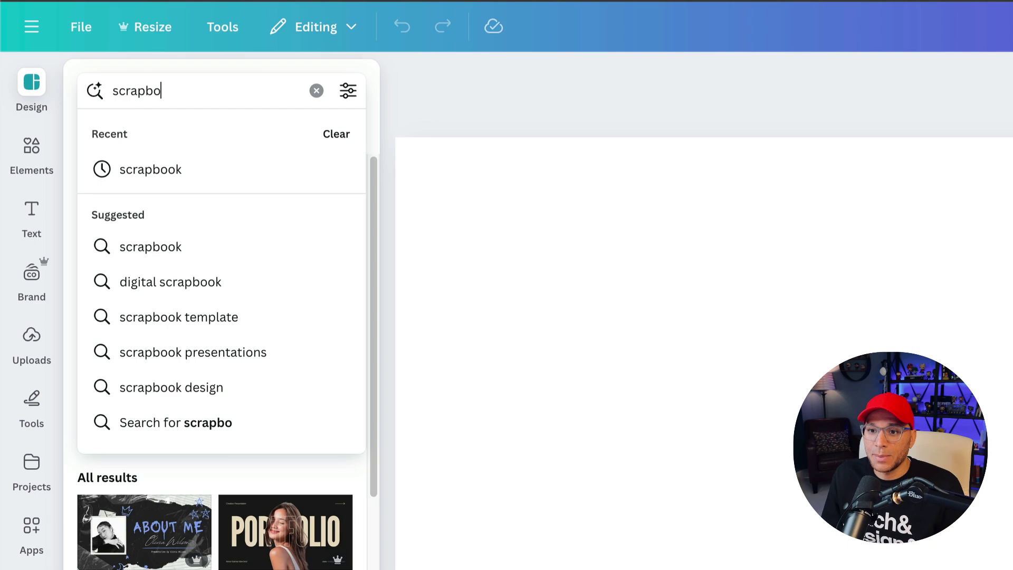
pyautogui.press('Return')
pyautogui.scroll(-6, 276, 405)
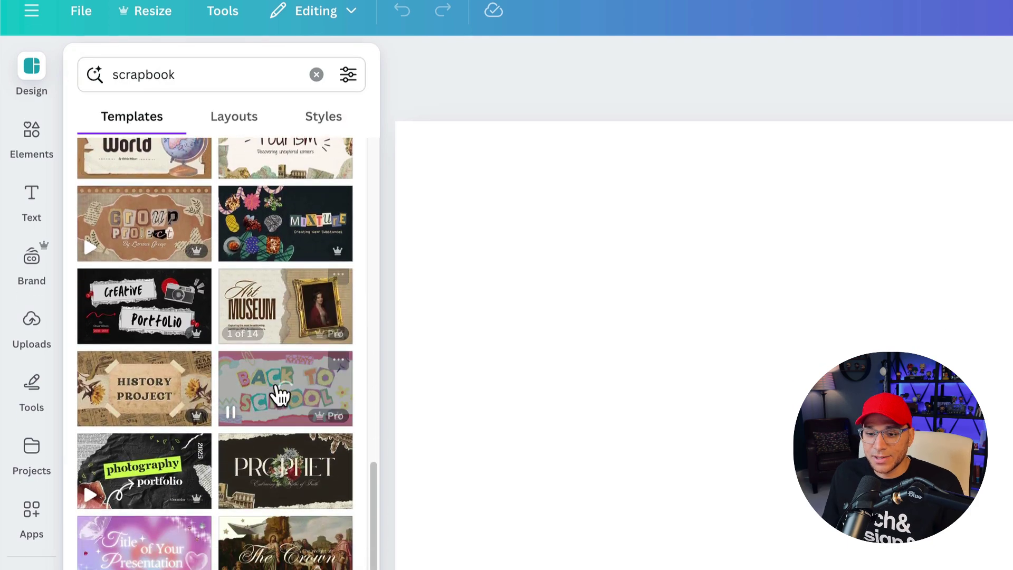
pyautogui.scroll(-10, 278, 387)
pyautogui.click(142, 411)
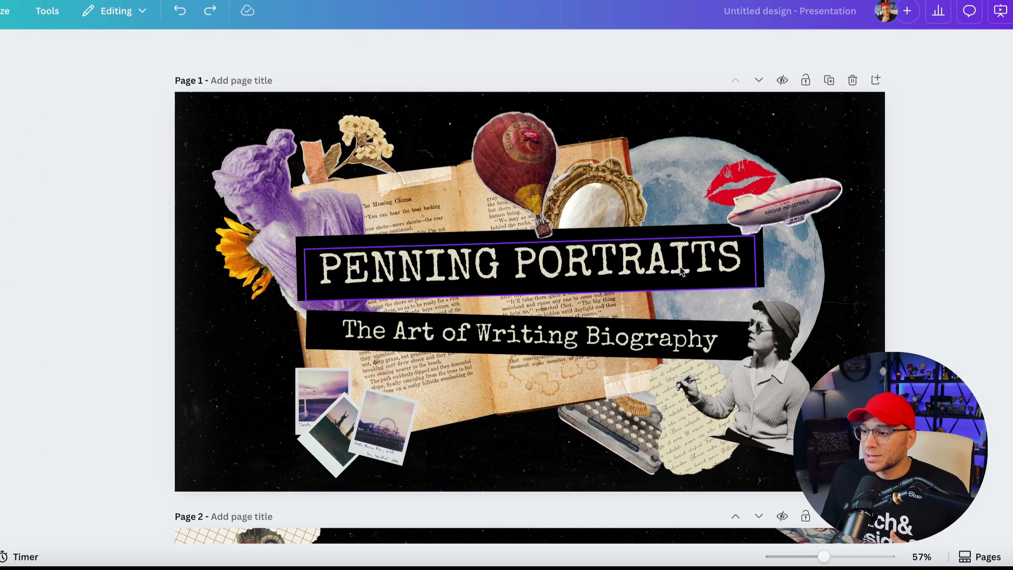
# Step: Replace the title with 'CANVA CREATE' and the subtitle with 'My "Uncharted" Journey'
pyautogui.click(681, 266)
pyautogui.click(681, 267)
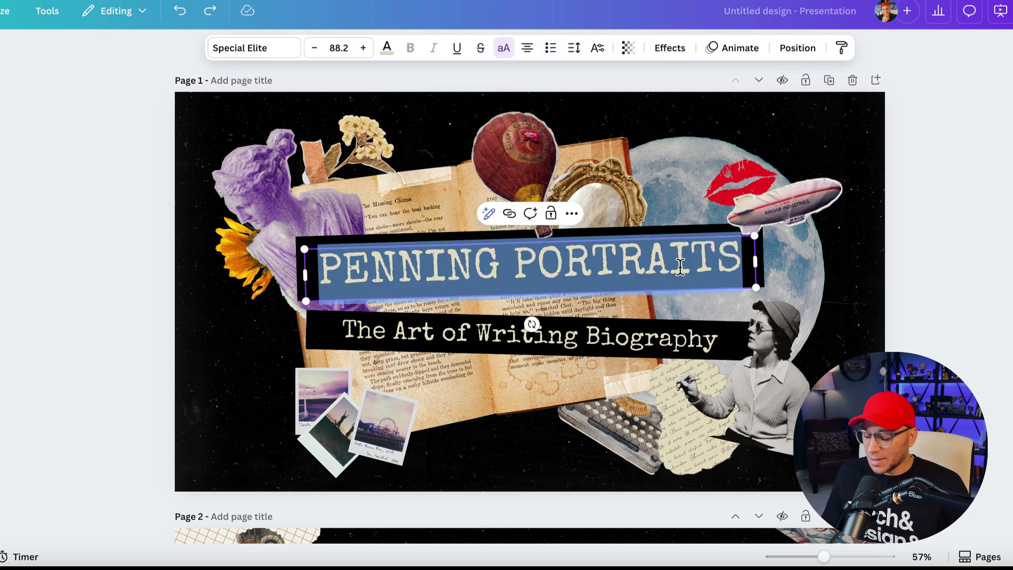
pyautogui.write('CANVA CREATE')
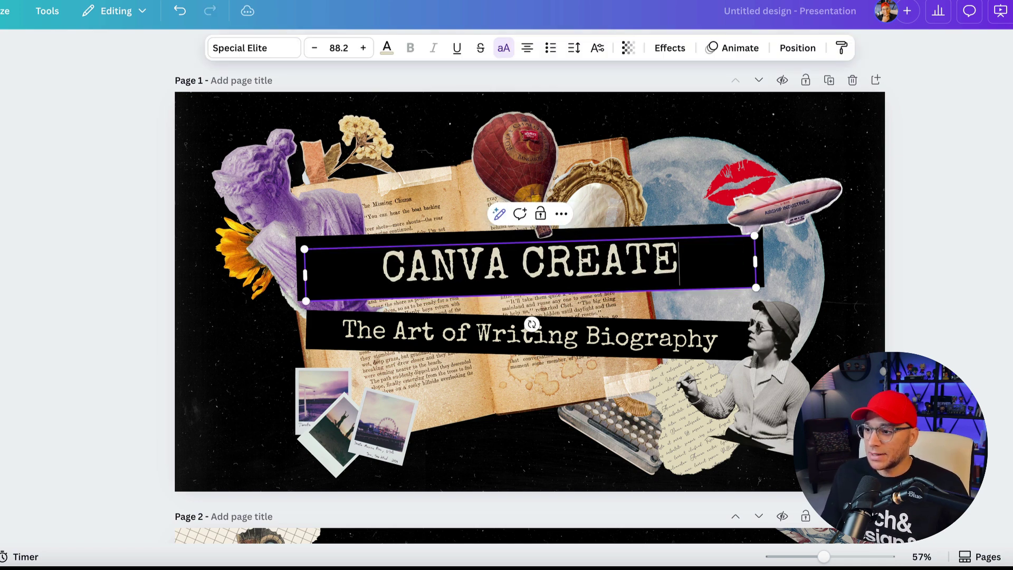
pyautogui.doubleClick(658, 327)
pyautogui.write('My “U')
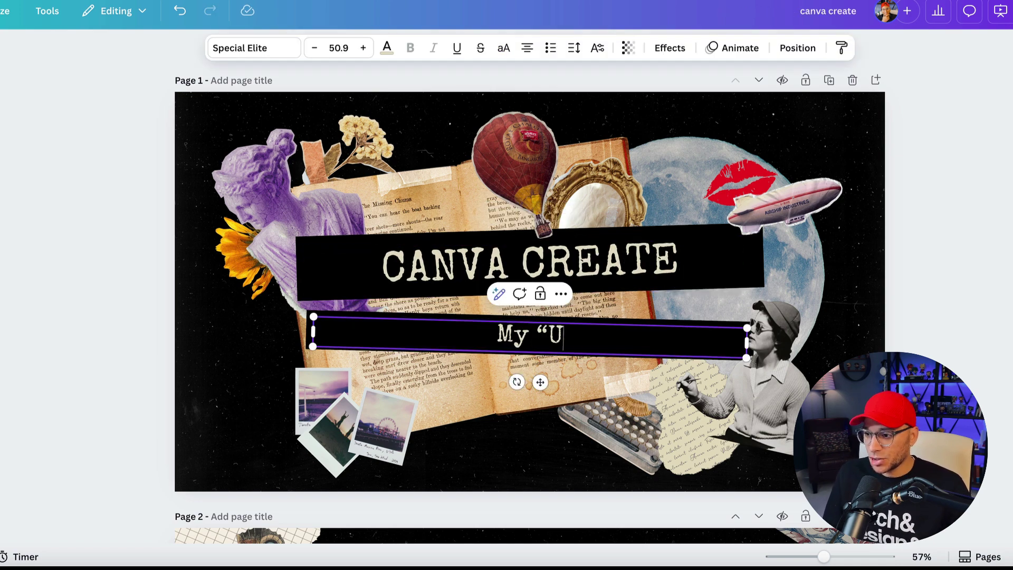
pyautogui.write('"Uncharted" Journey')
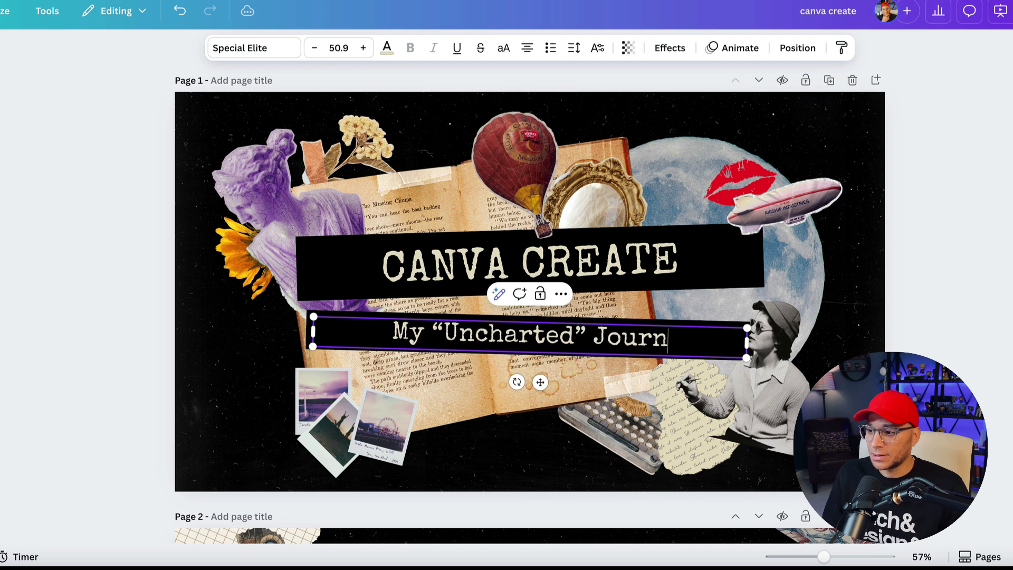
# Step: Undo an accidental move of the airship image, then select the photo of the woman writing
pyautogui.click(964, 231)
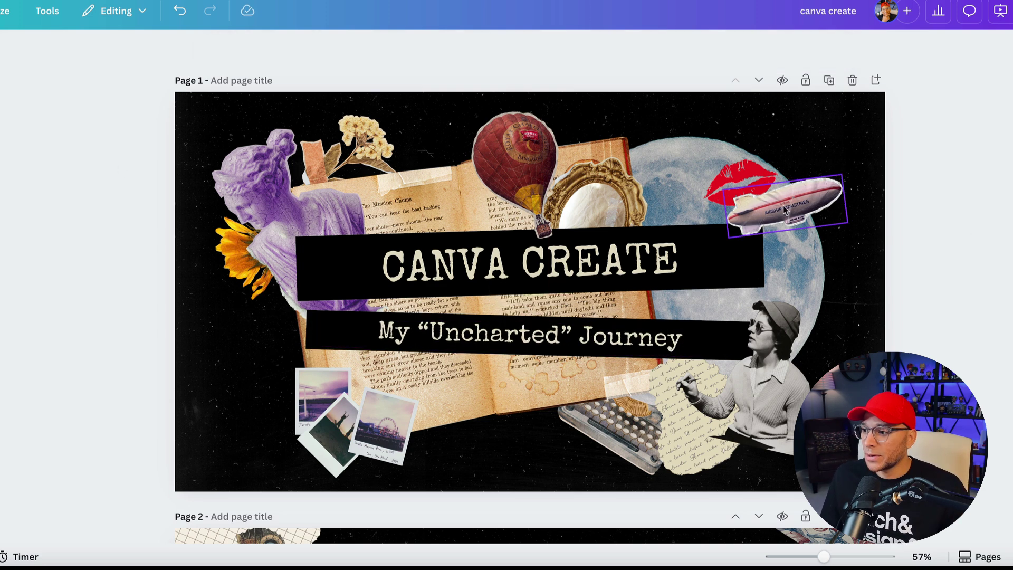
pyautogui.moveTo(785, 214); pyautogui.dragTo(713, 180)
pyautogui.hotkey('ctrl', 'z')
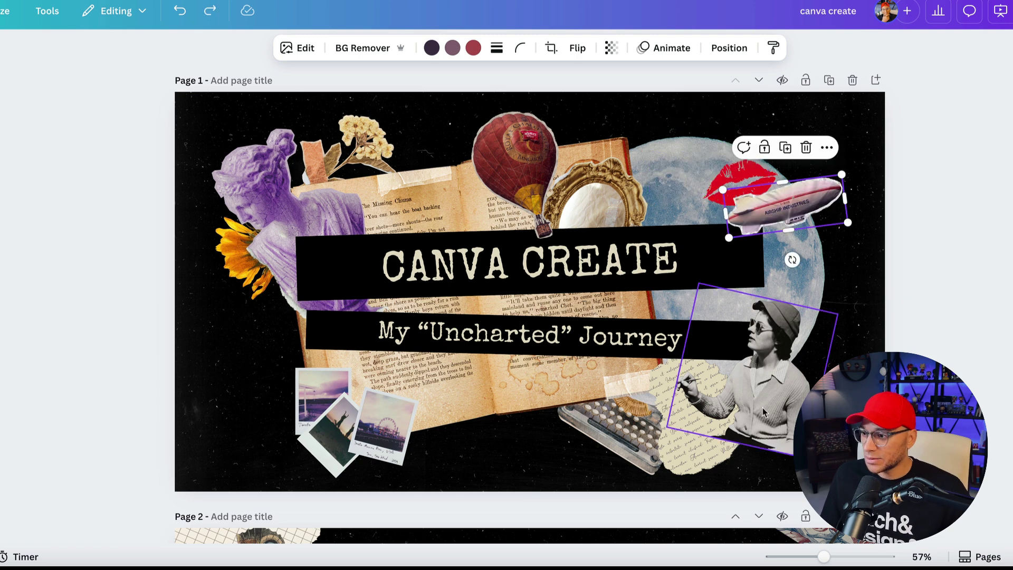
pyautogui.click(764, 412)
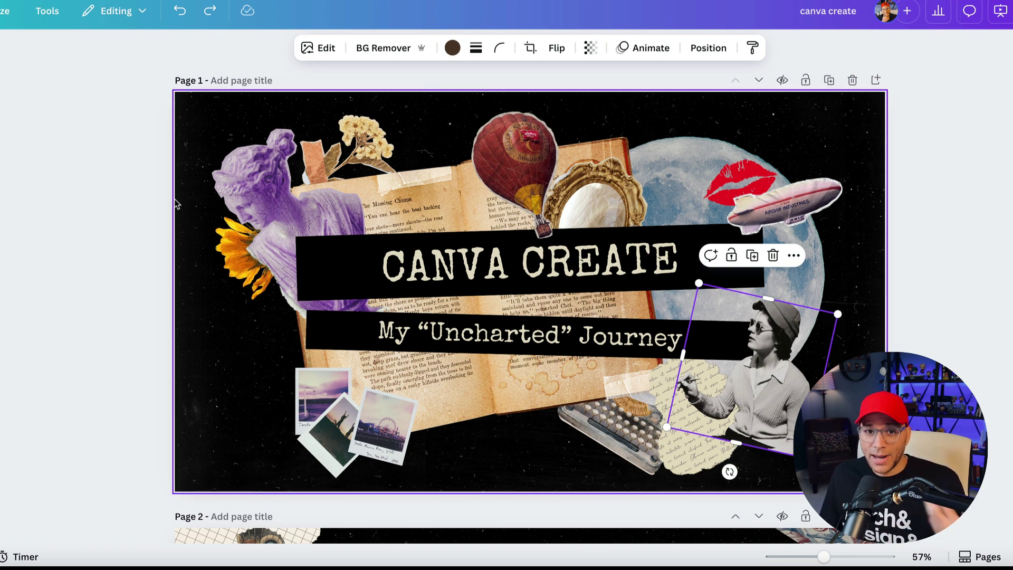
# Step: Add the uploaded photo of two men, remove its background, and crop its top and sides
pyautogui.click(1, 95)
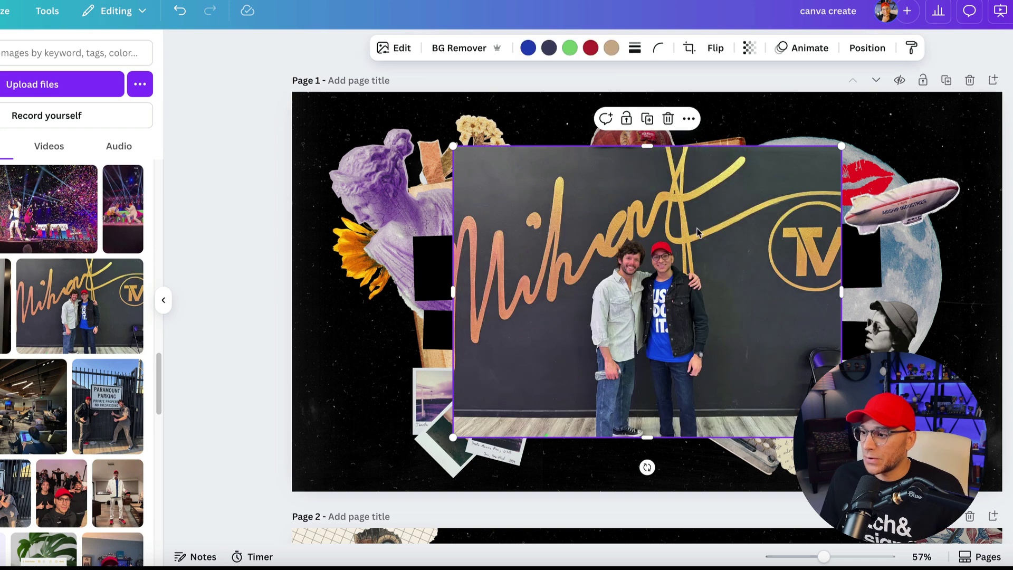
pyautogui.moveTo(696, 232); pyautogui.dragTo(642, 206)
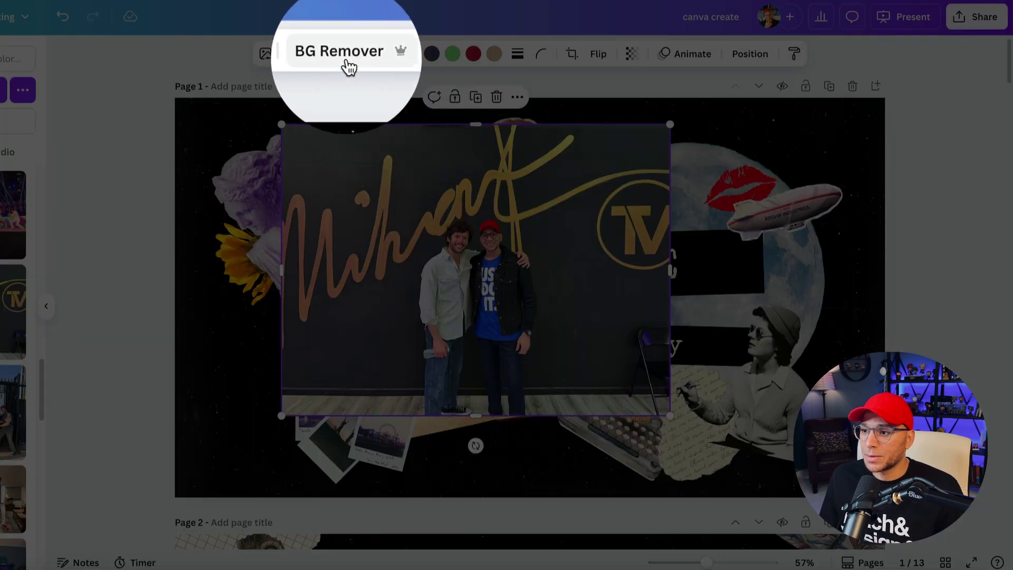
pyautogui.click(342, 53)
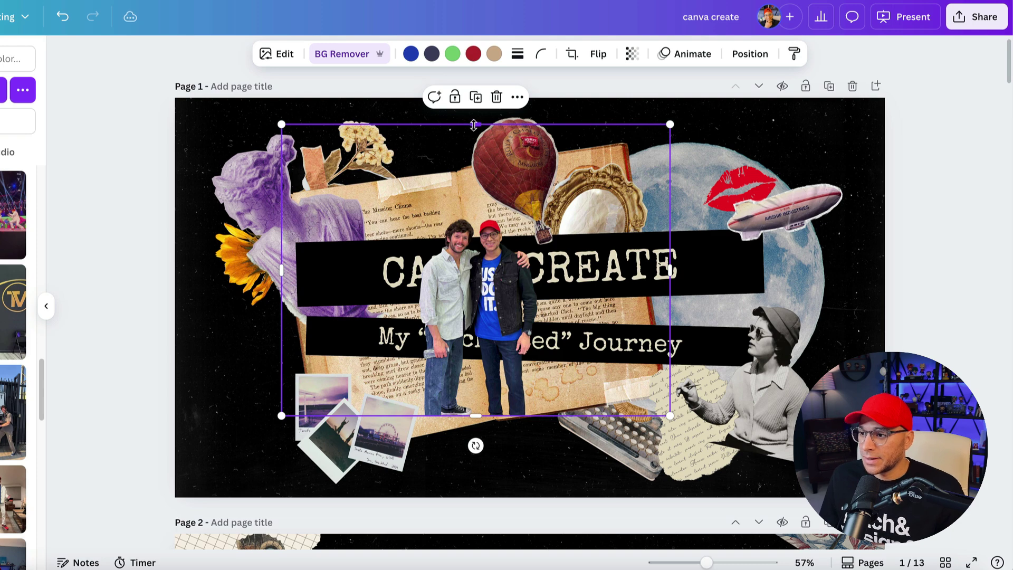
pyautogui.moveTo(473, 125); pyautogui.dragTo(475, 203)
pyautogui.moveTo(674, 315); pyautogui.dragTo(543, 315)
pyautogui.moveTo(281, 309); pyautogui.dragTo(406, 309)
# Step: Place the cut-out over the right end of the title and shift the airship up-right
pyautogui.moveTo(473, 299); pyautogui.dragTo(677, 283)
pyautogui.moveTo(782, 221); pyautogui.dragTo(760, 236)
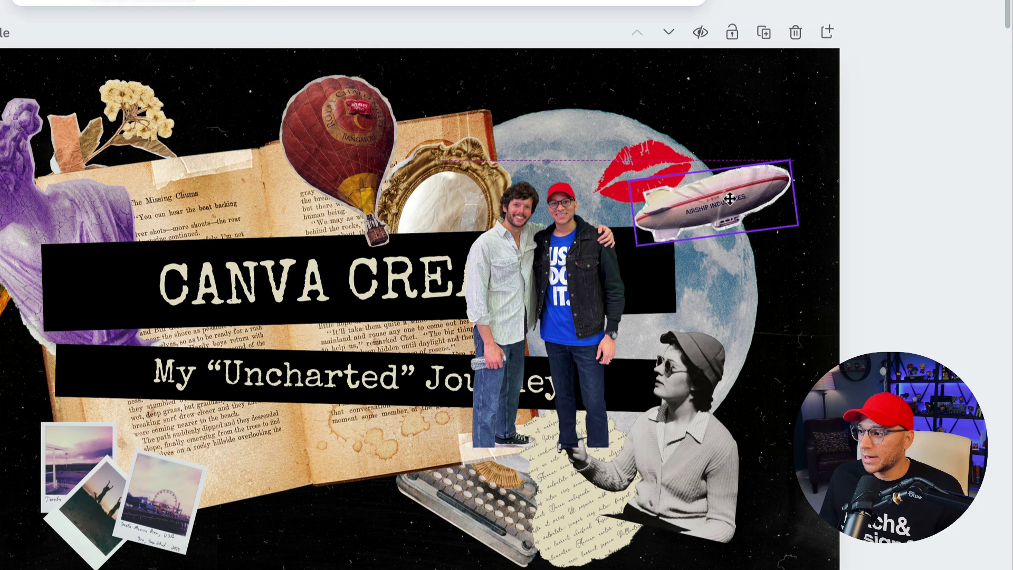
pyautogui.moveTo(671, 236); pyautogui.dragTo(702, 165)
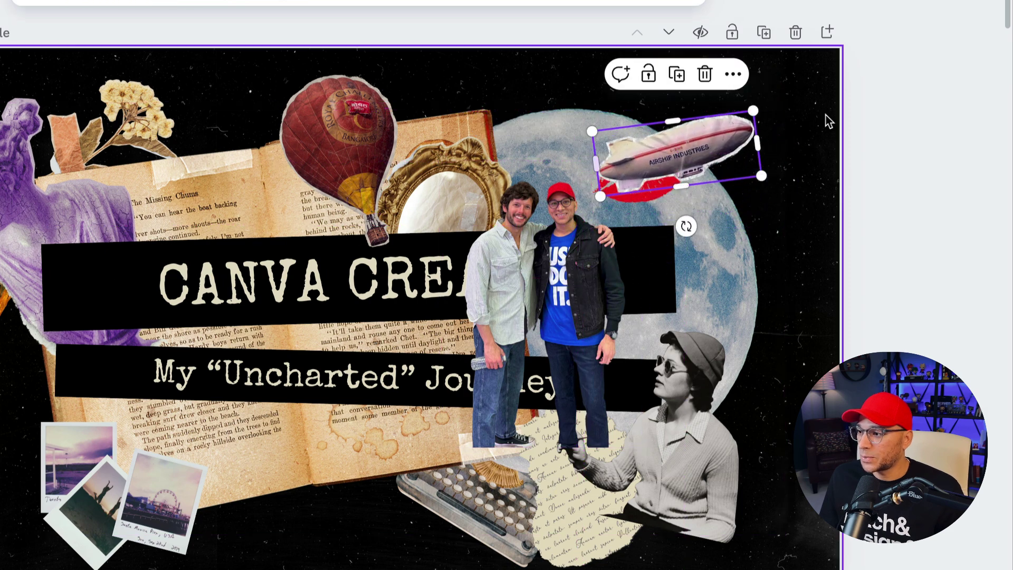
pyautogui.moveTo(516, 303); pyautogui.dragTo(457, 286)
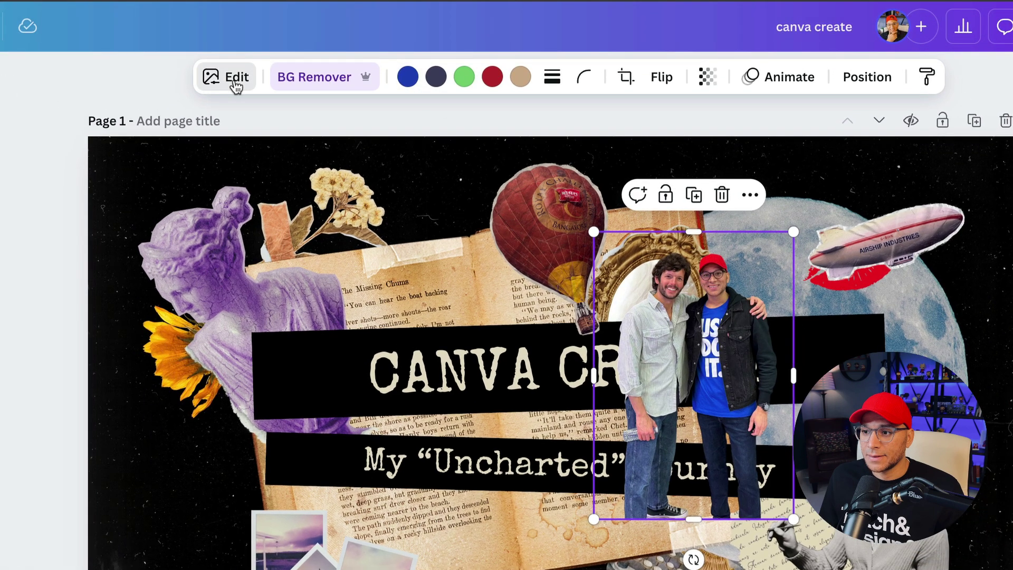
# Step: Give the cut-out an Outline effect of size about 10 in white #FFFFFF
pyautogui.click(236, 84)
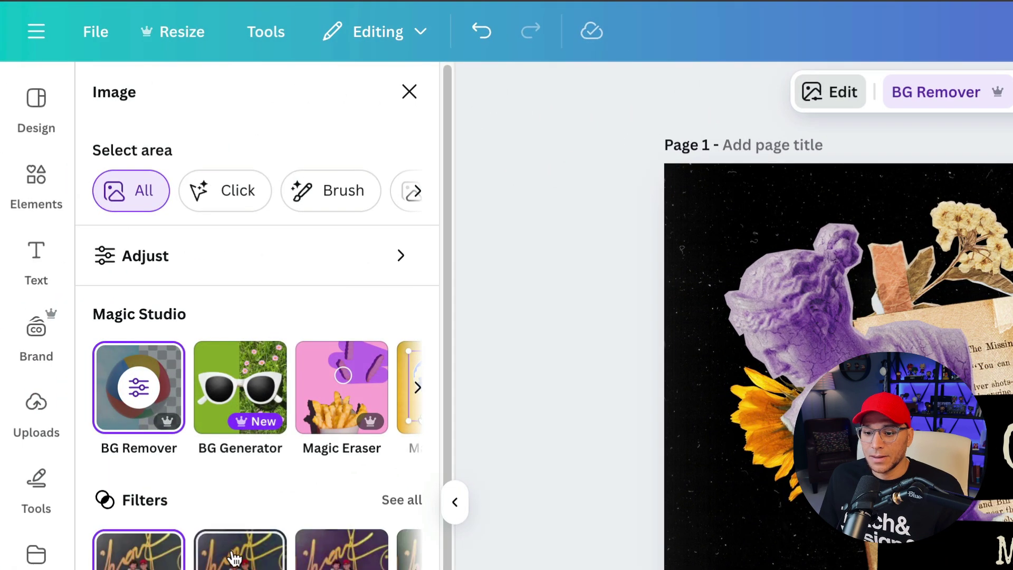
pyautogui.scroll(-3, 235, 557)
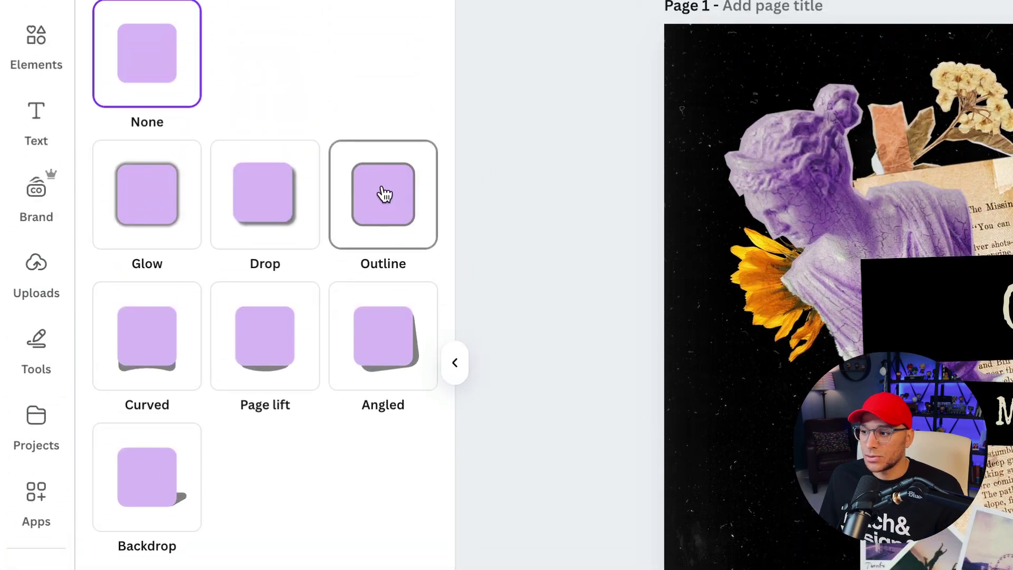
pyautogui.click(385, 194)
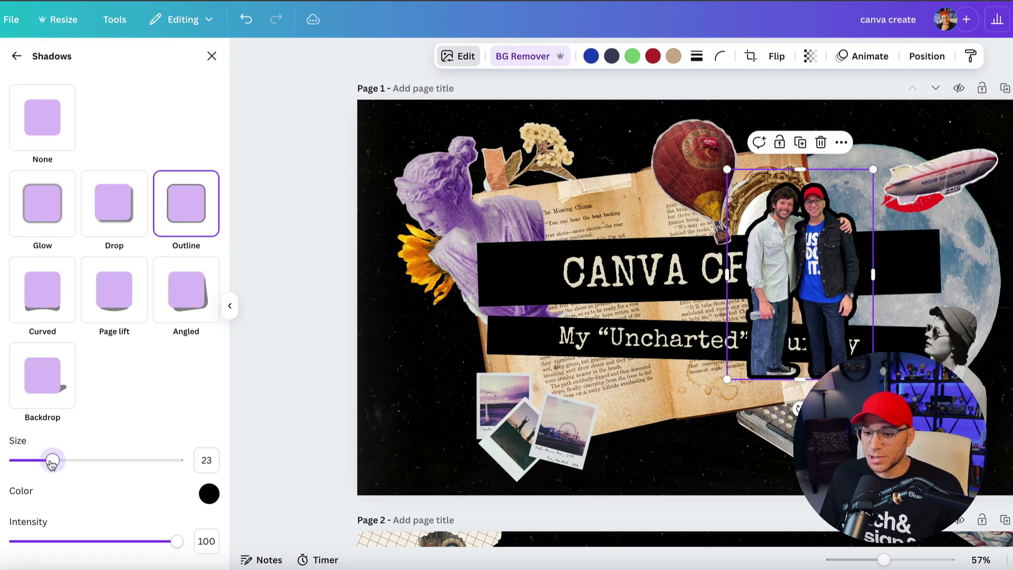
pyautogui.moveTo(50, 464); pyautogui.dragTo(32, 464)
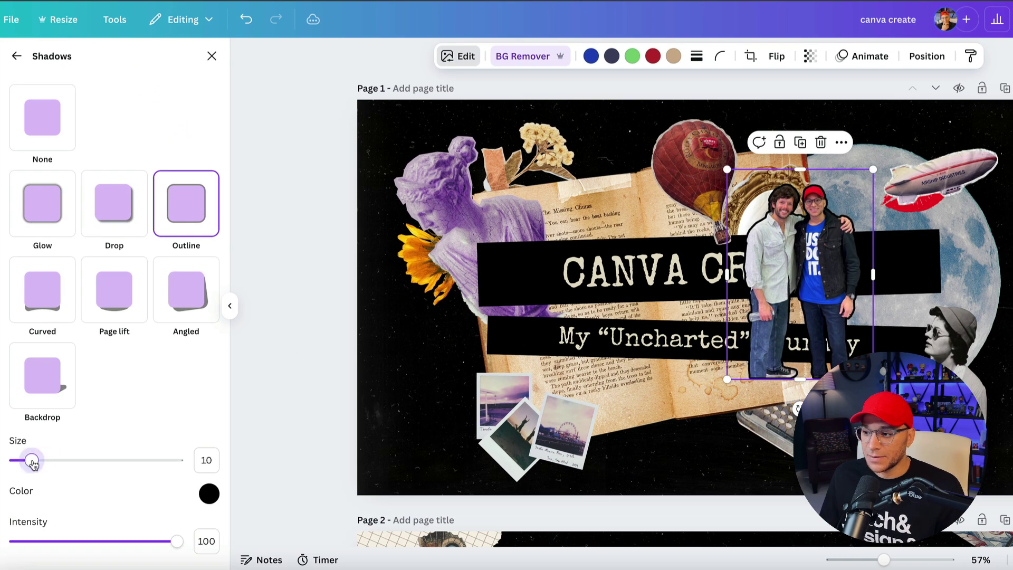
pyautogui.click(209, 494)
pyautogui.moveTo(230, 369); pyautogui.dragTo(212, 355)
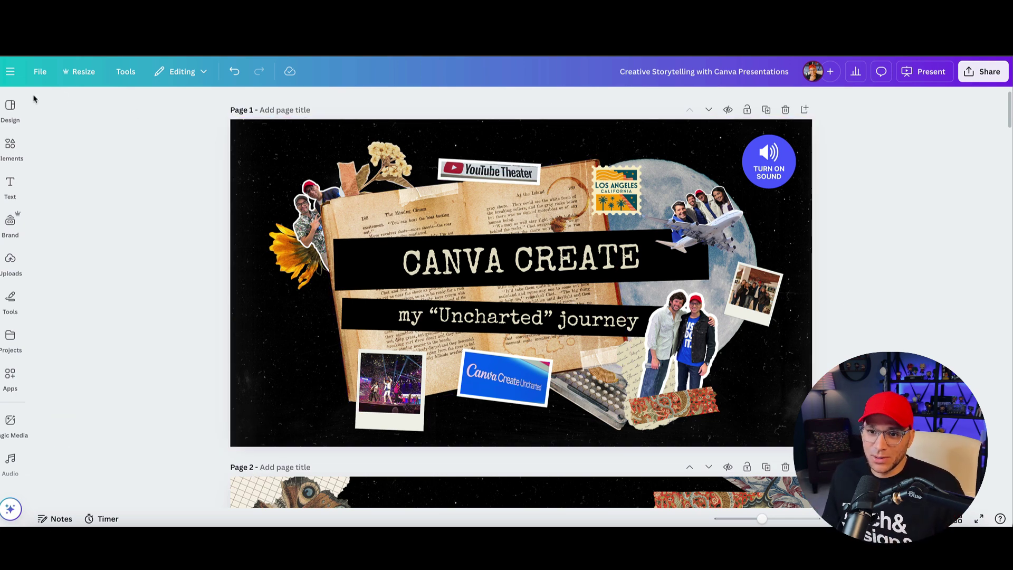
# Step: Search the Elements library for the 'A Thousand Miles' song
pyautogui.click(10, 108)
pyautogui.click(10, 147)
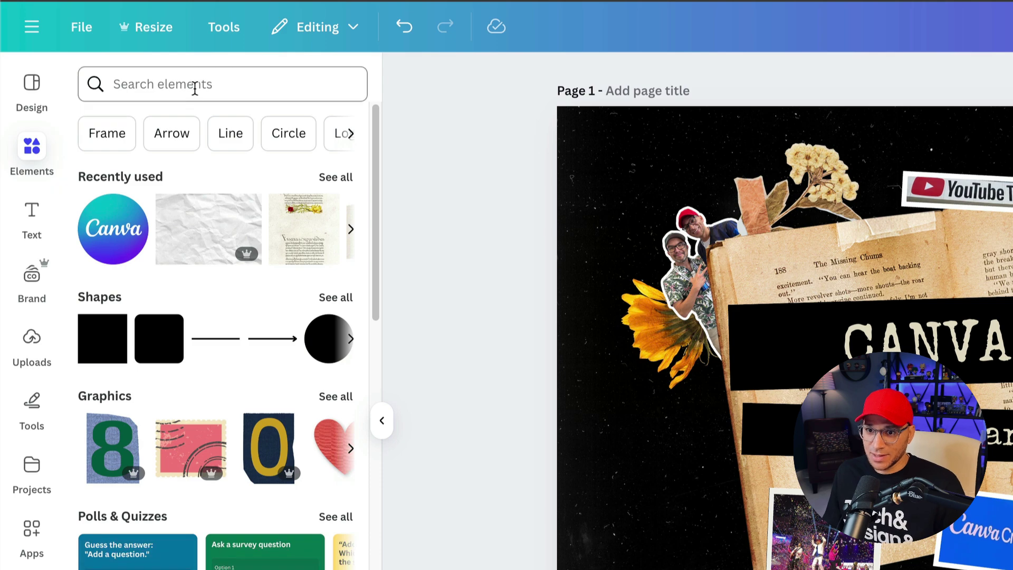
pyautogui.click(194, 89)
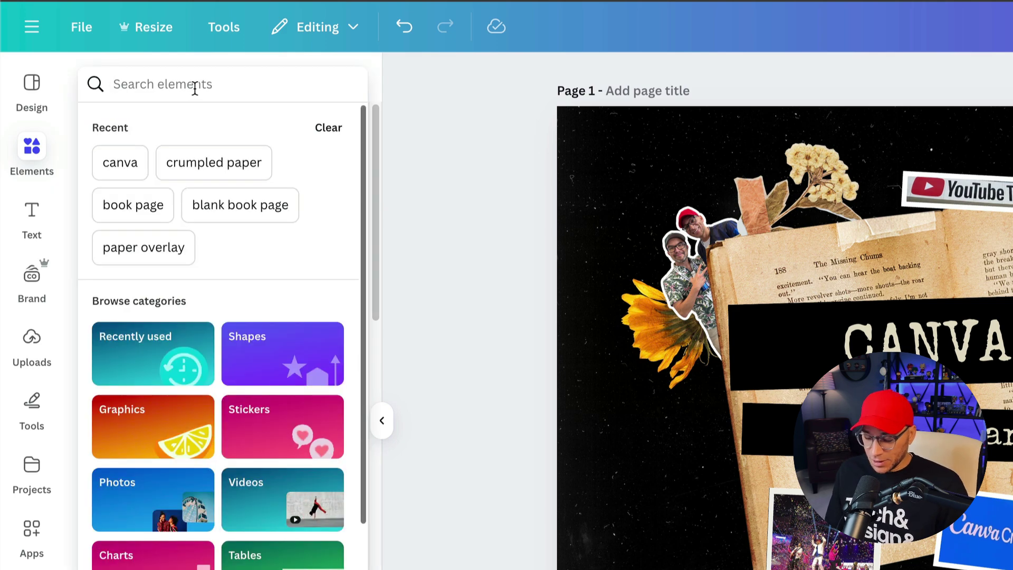
pyautogui.write('thousna')
pyautogui.press('BackSpace')
pyautogui.press('BackSpace')
pyautogui.write('and miles')
pyautogui.press('Return')
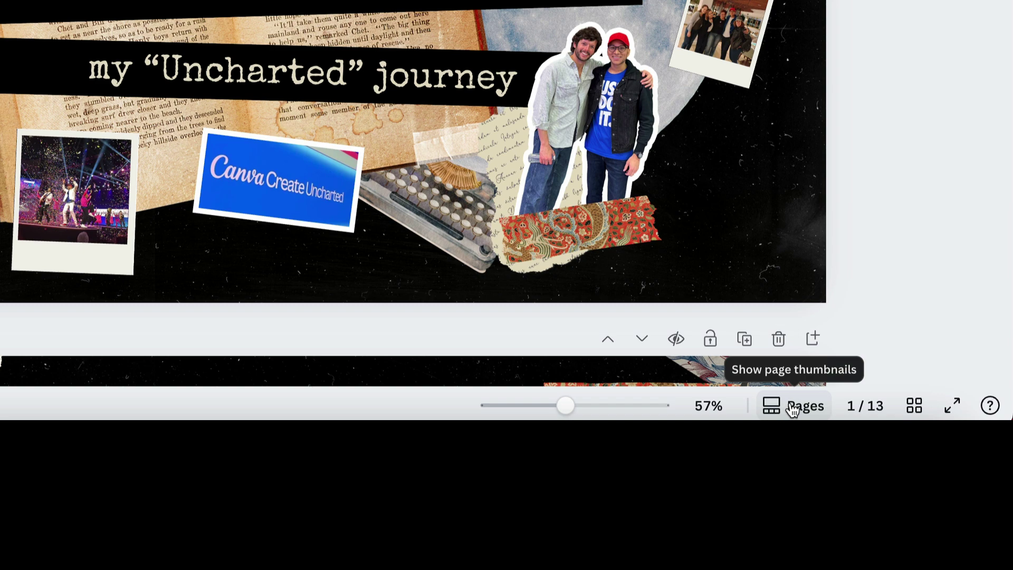
# Step: Add the A Thousand Miles song as a soundtrack on page 1
pyautogui.click(800, 409)
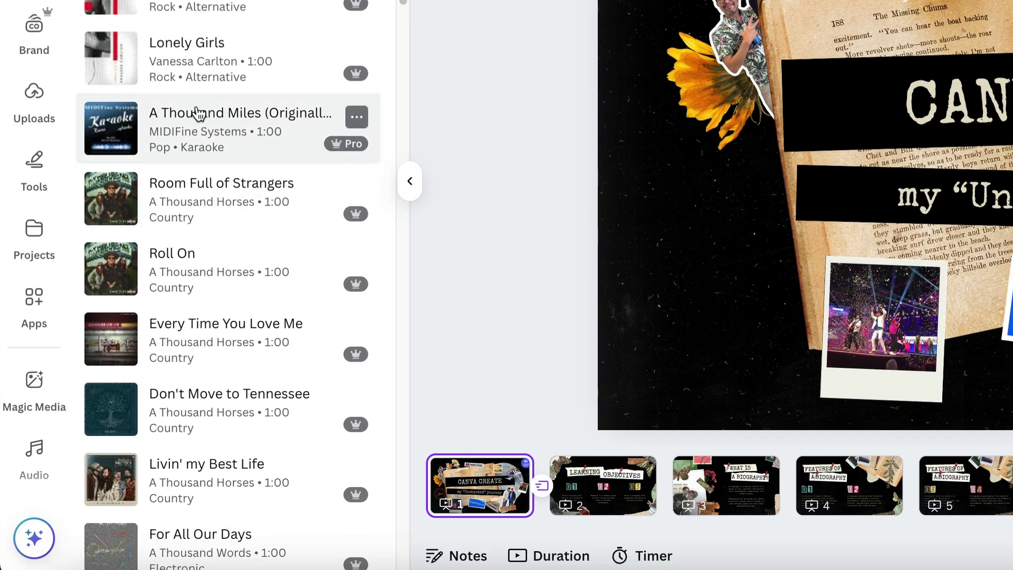
pyautogui.moveTo(235, 147); pyautogui.dragTo(505, 448)
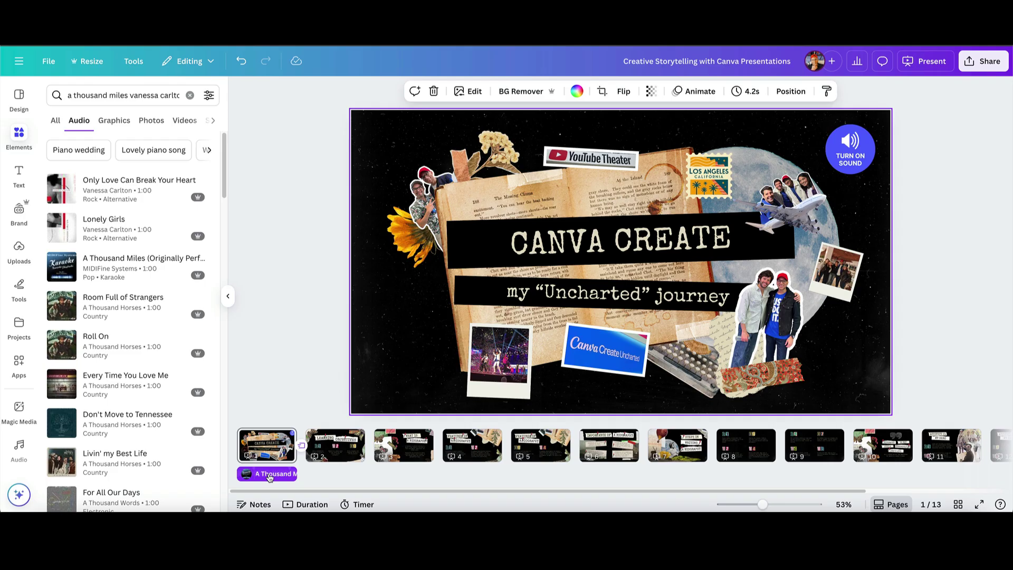
pyautogui.click(483, 502)
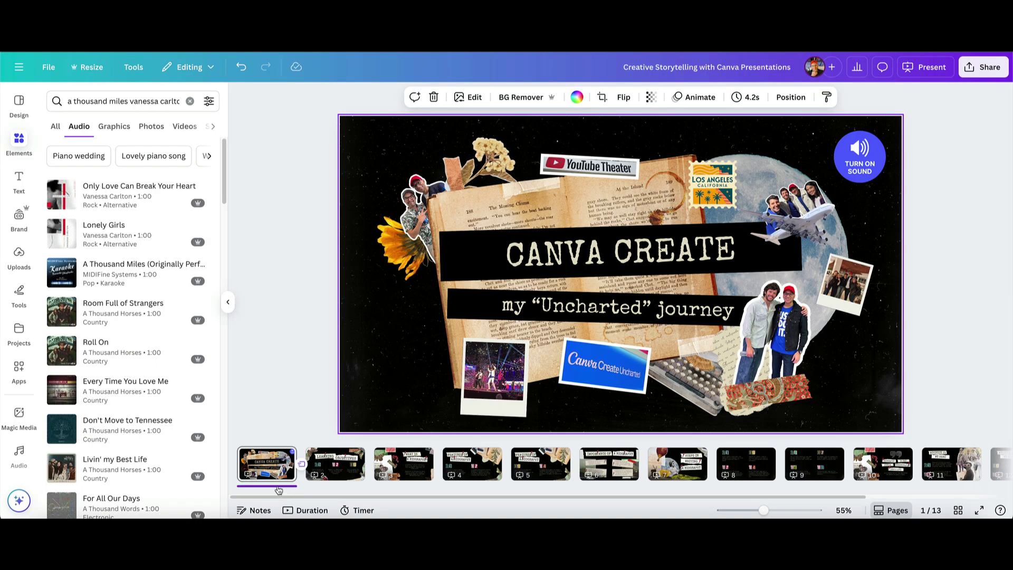
# Step: Lower the soundtrack's volume from 100 to 60
pyautogui.click(278, 486)
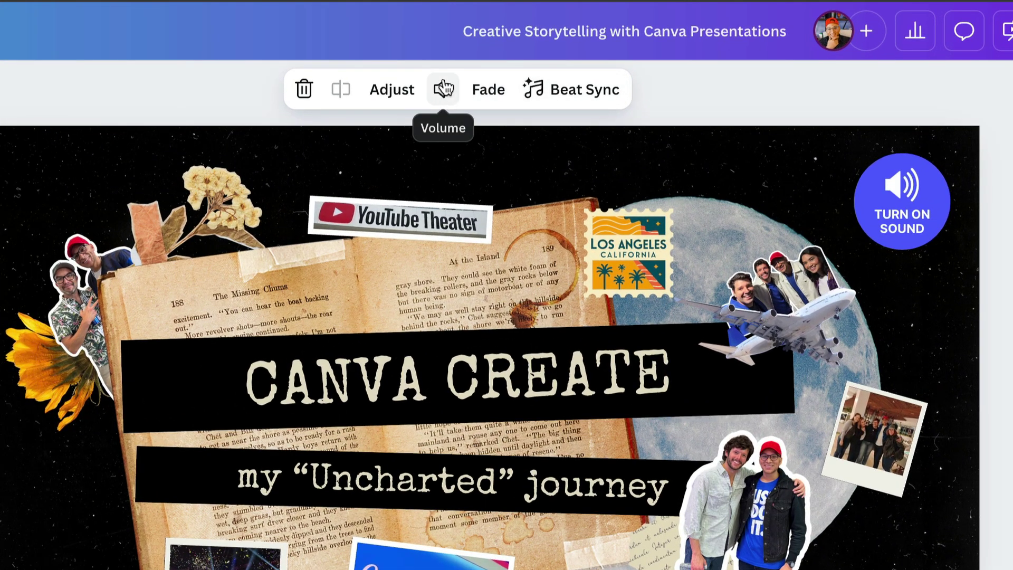
pyautogui.click(447, 95)
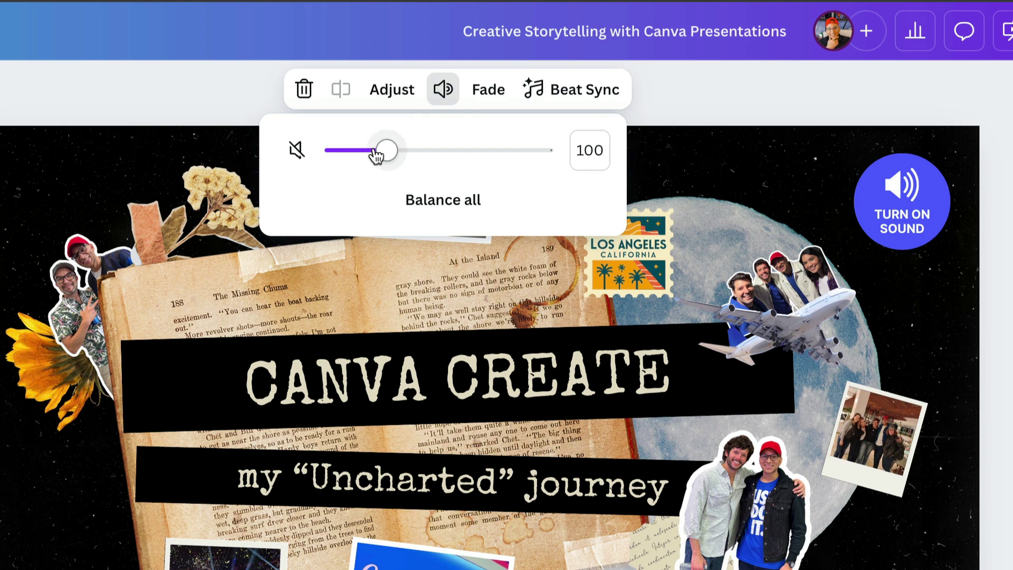
pyautogui.moveTo(377, 154); pyautogui.dragTo(360, 154)
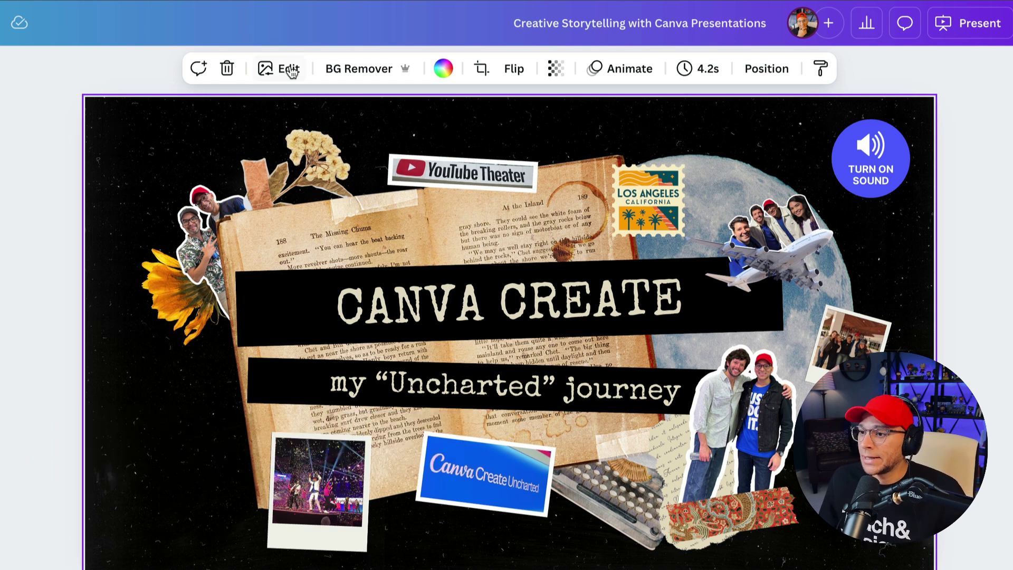
# Step: Apply the Rise page animation to slide 1, set to play on enter only
pyautogui.click(628, 78)
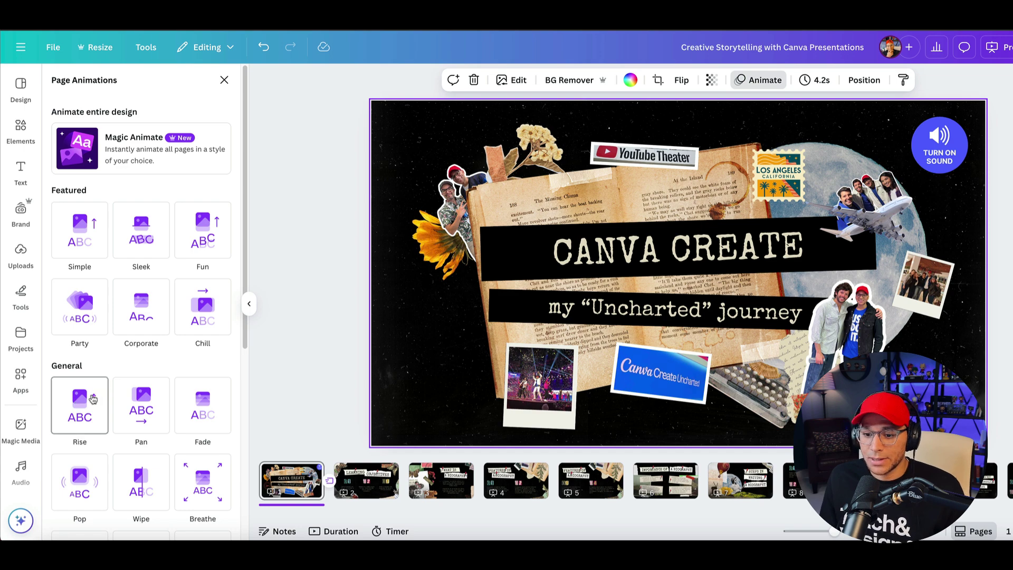
pyautogui.click(92, 399)
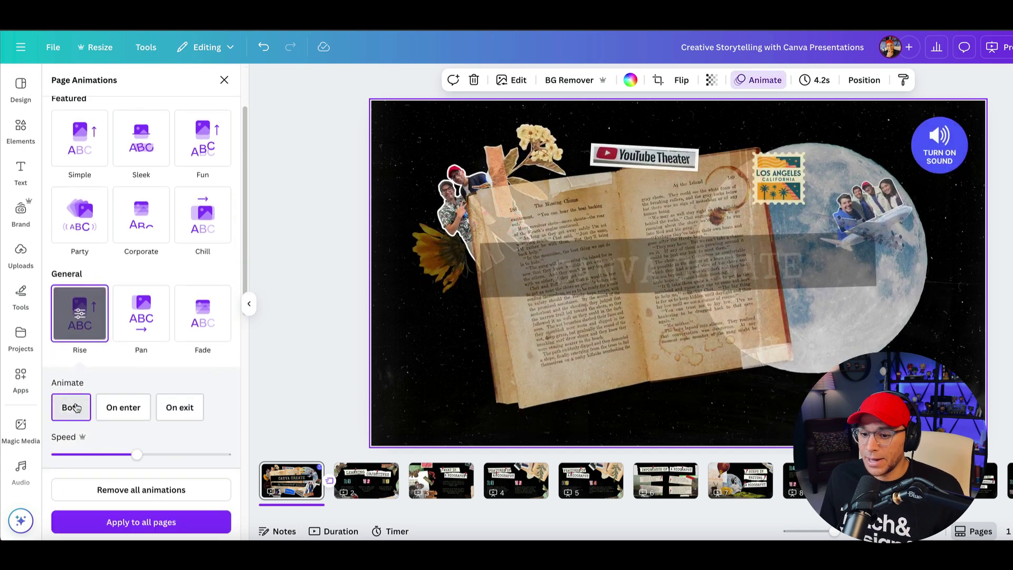
pyautogui.scroll(-2, 76, 408)
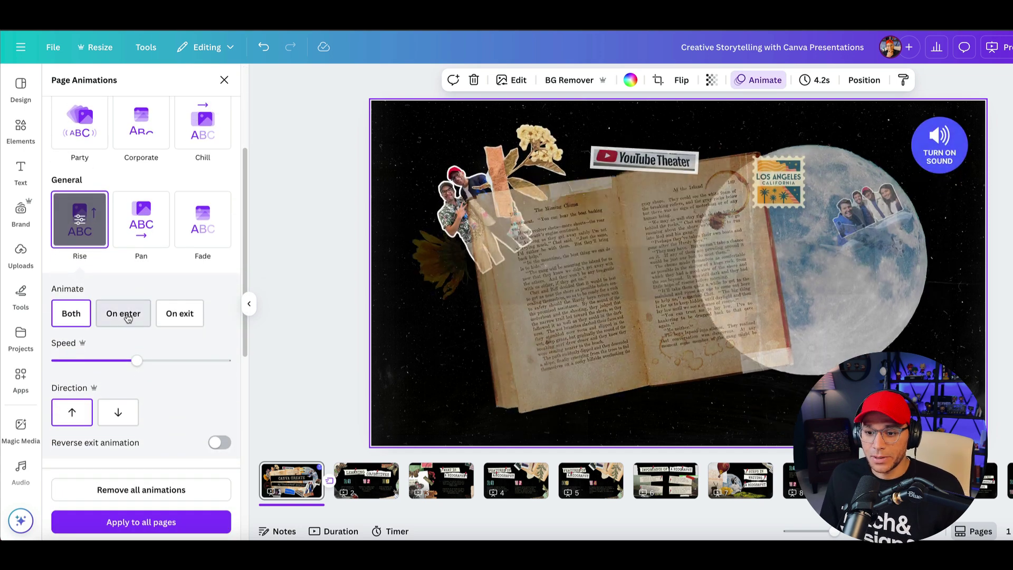
pyautogui.click(127, 315)
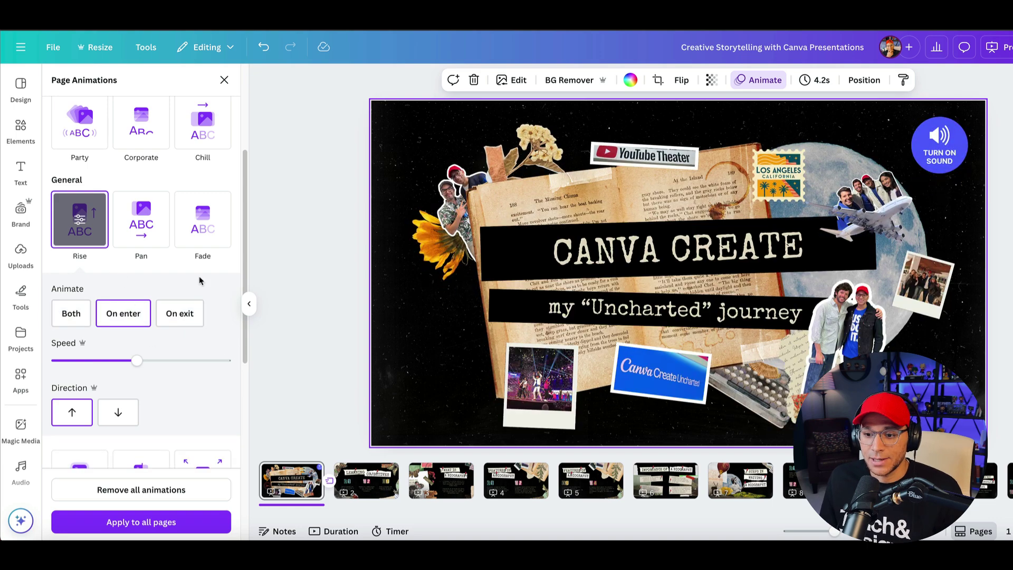
pyautogui.scroll(-1, 185, 315)
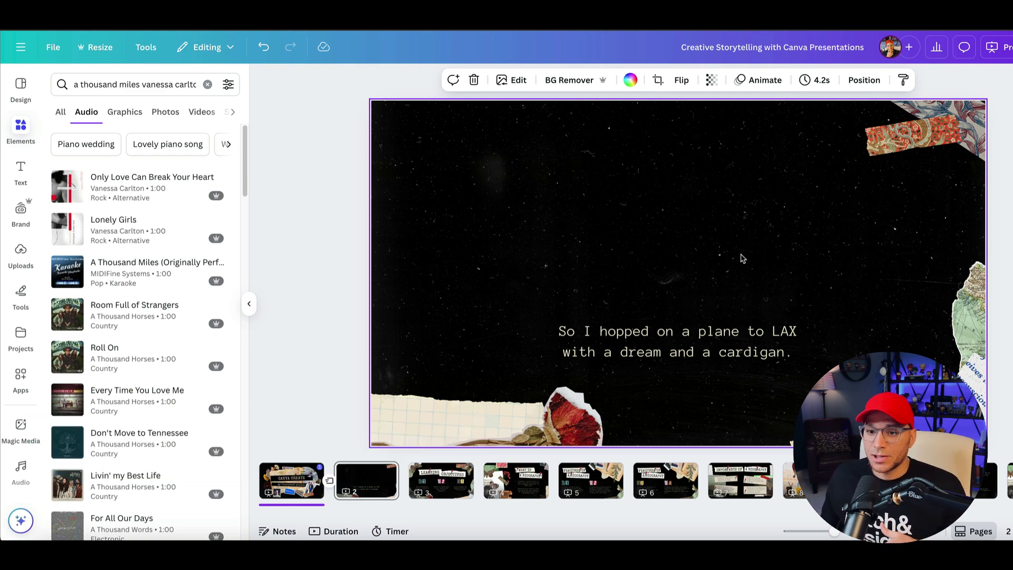
# Step: Search Elements for 'airplane' and add the grey airplane above the LAX caption
pyautogui.click(21, 130)
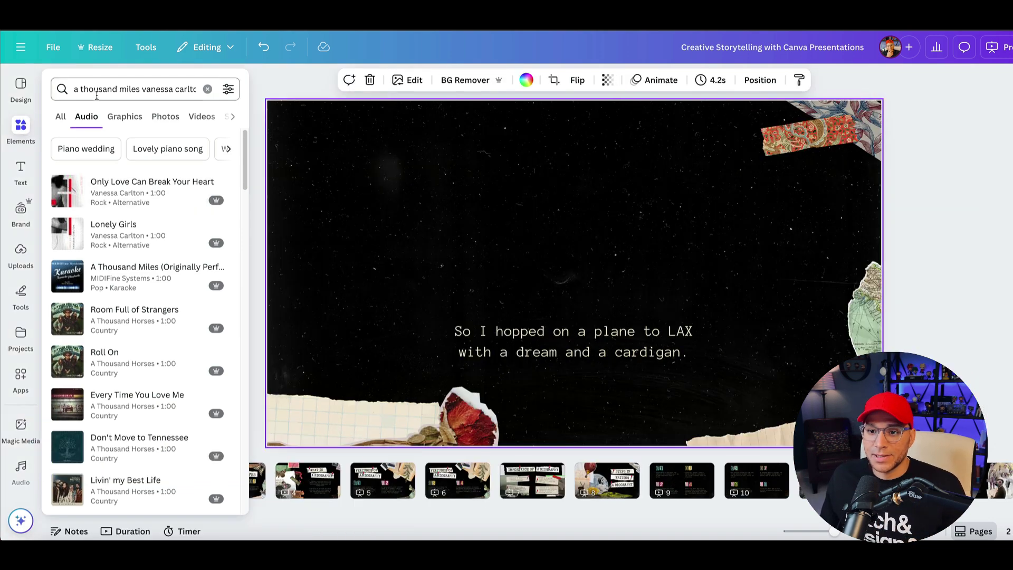
pyautogui.click(208, 89)
pyautogui.write('airplane')
pyautogui.press('Return')
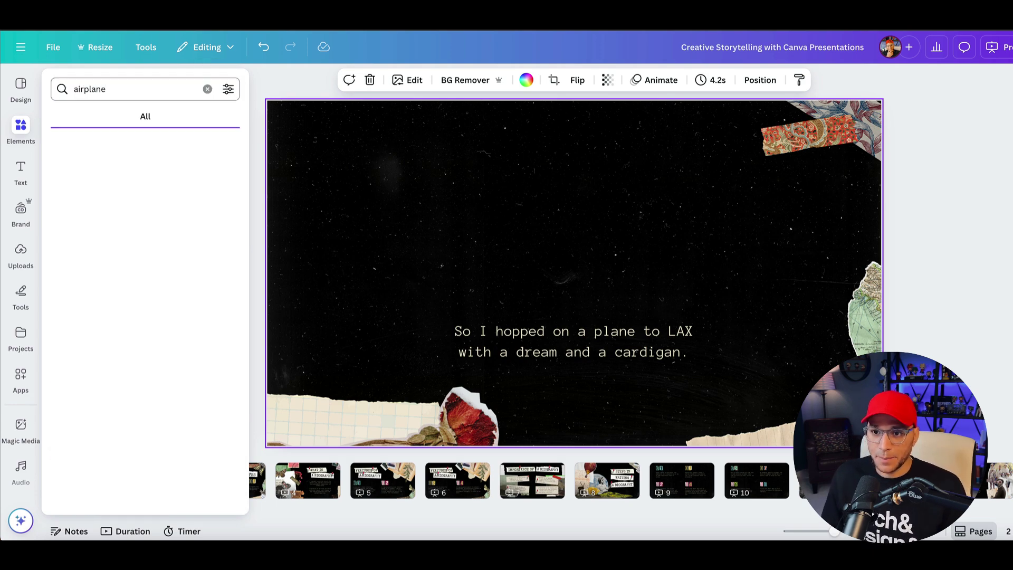
pyautogui.click(169, 214)
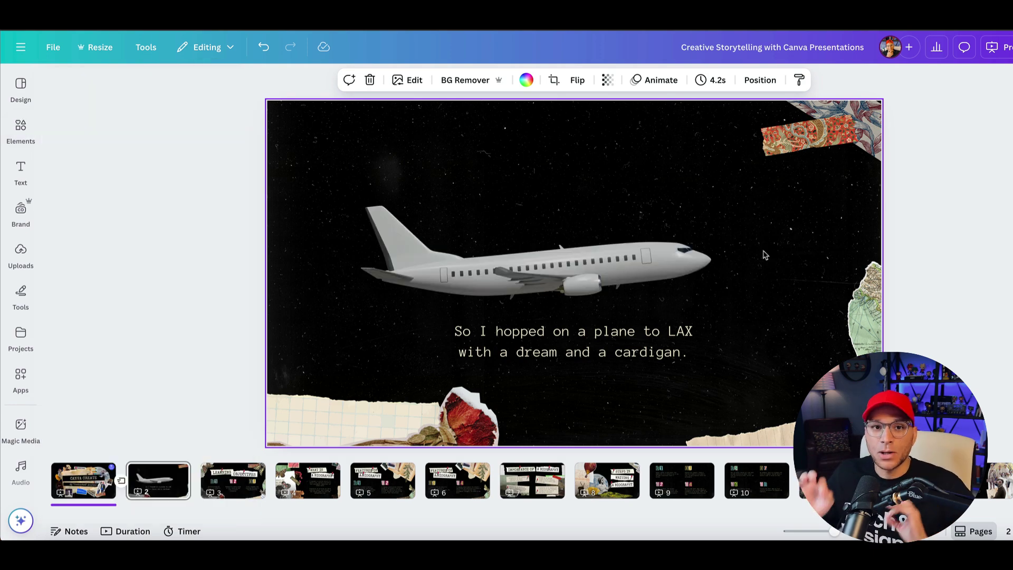
pyautogui.click(21, 129)
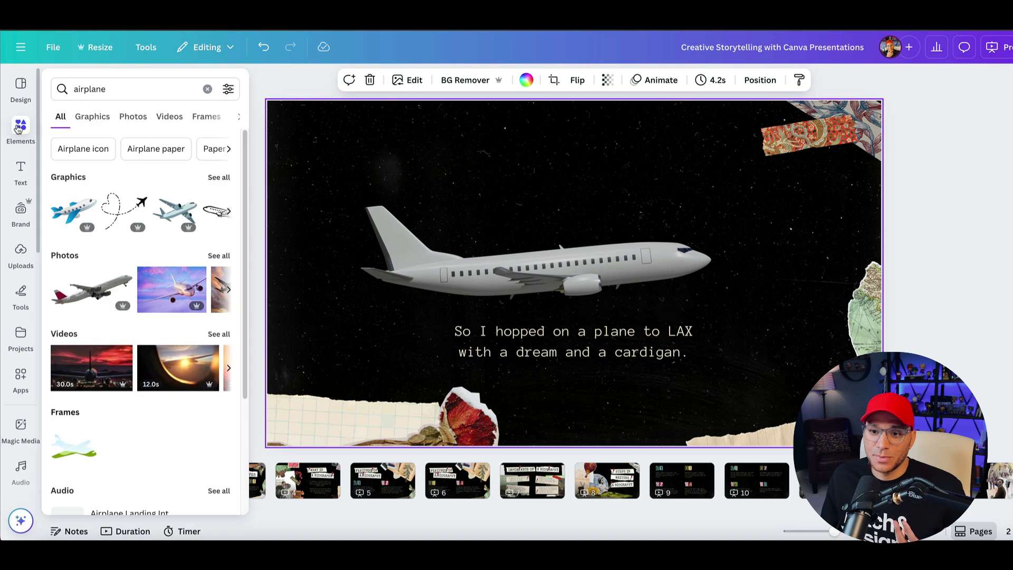
pyautogui.doubleClick(116, 85)
# Step: Add a 'sitting' man photo onto the airplane and resize plane and man together
pyautogui.write('sitting')
pyautogui.press('Return')
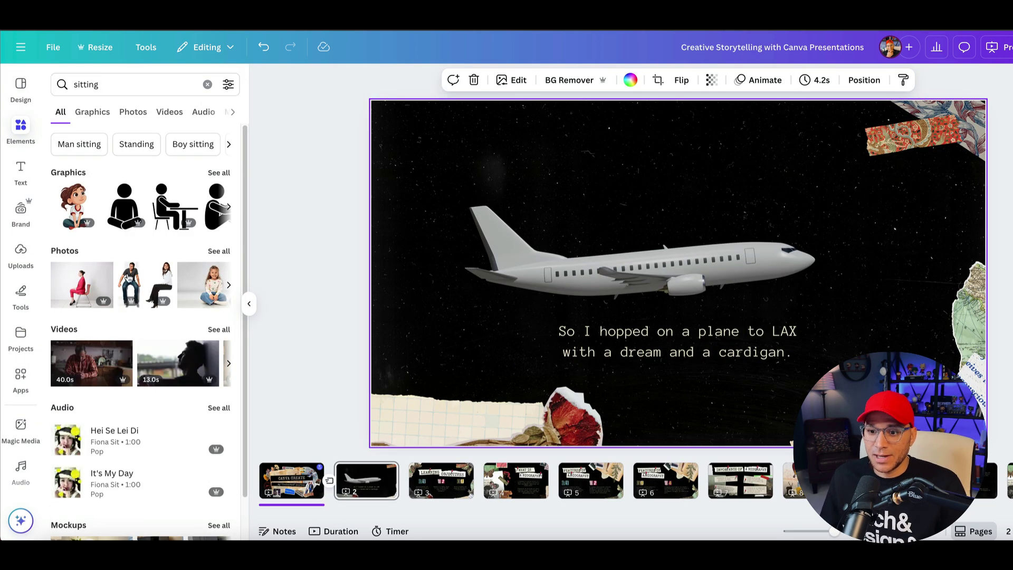
pyautogui.click(131, 285)
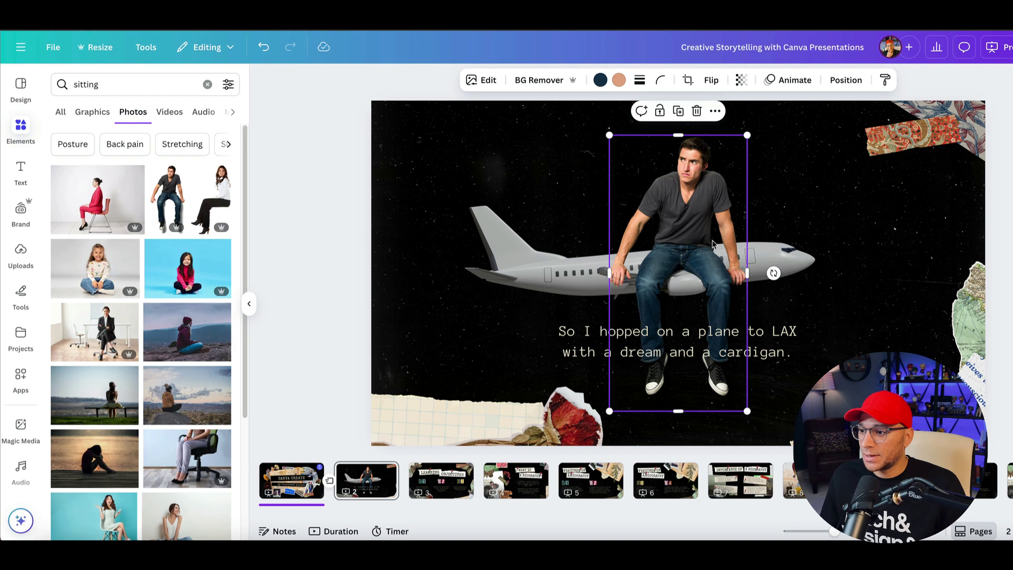
pyautogui.moveTo(713, 241); pyautogui.dragTo(712, 233)
pyautogui.click(830, 140)
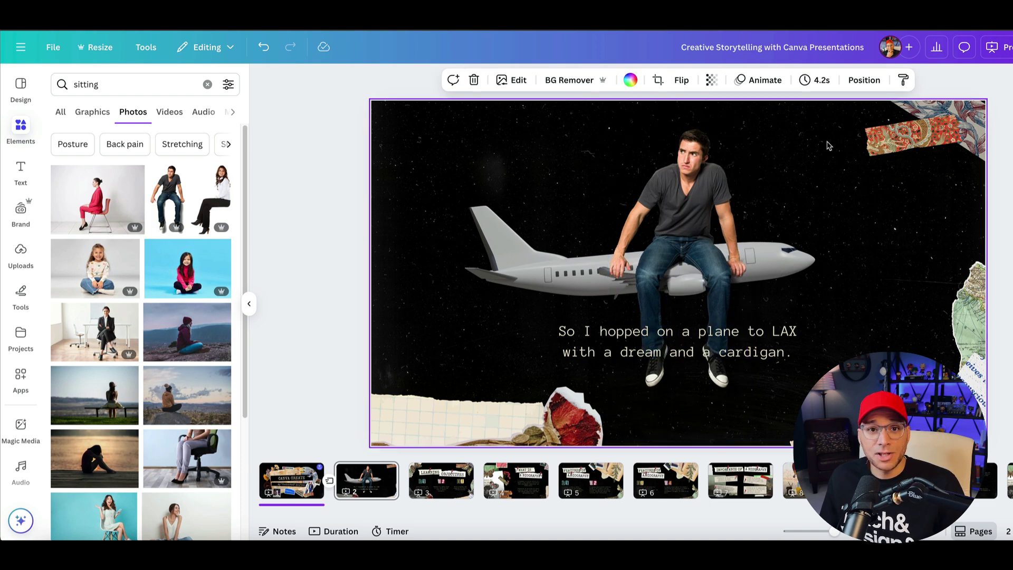
pyautogui.moveTo(849, 153); pyautogui.dragTo(455, 405)
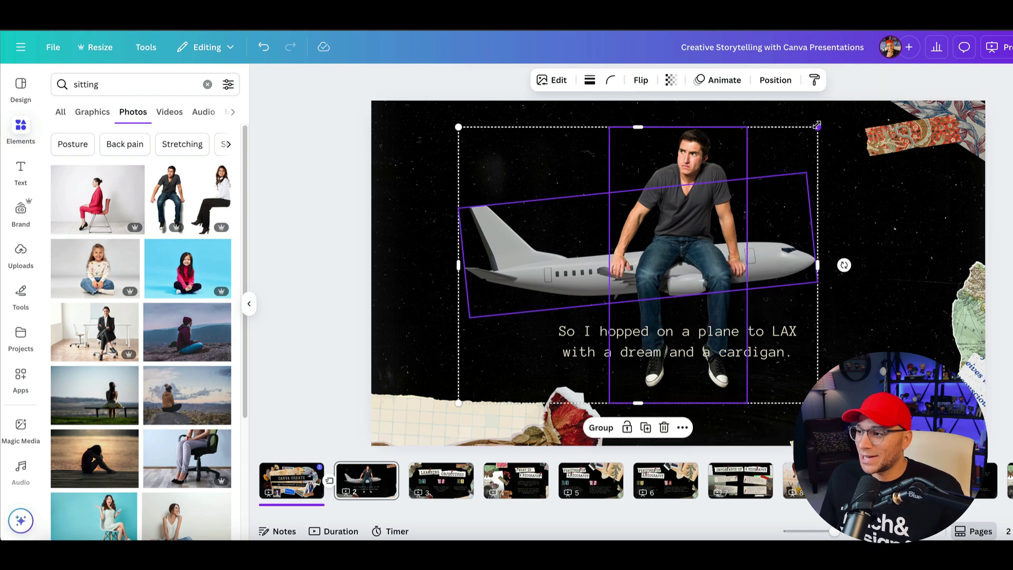
pyautogui.moveTo(818, 127); pyautogui.dragTo(805, 142)
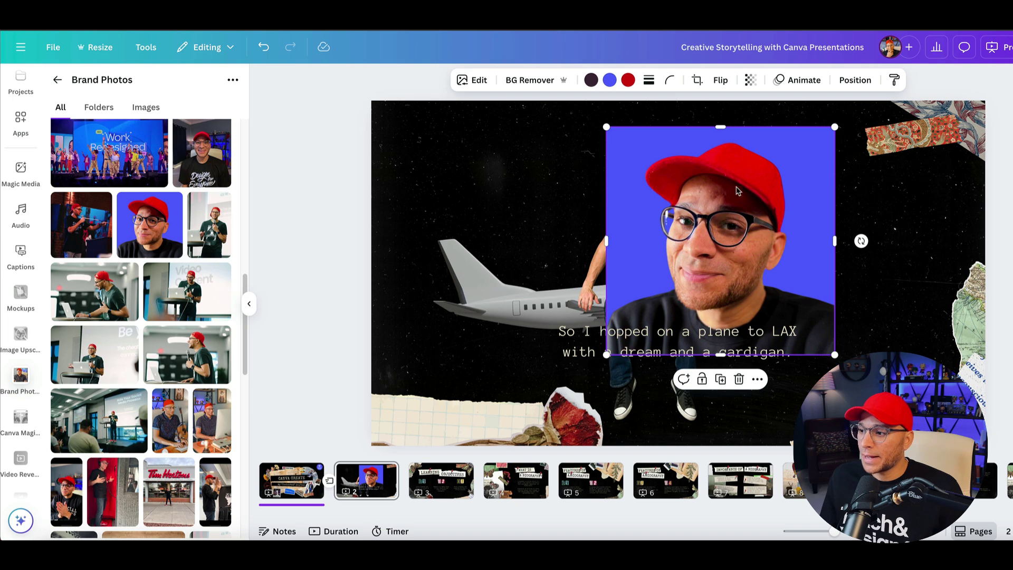
# Step: Remove the portrait's background and size the head to cover the seated man's face
pyautogui.click(530, 81)
pyautogui.moveTo(835, 355); pyautogui.dragTo(636, 211)
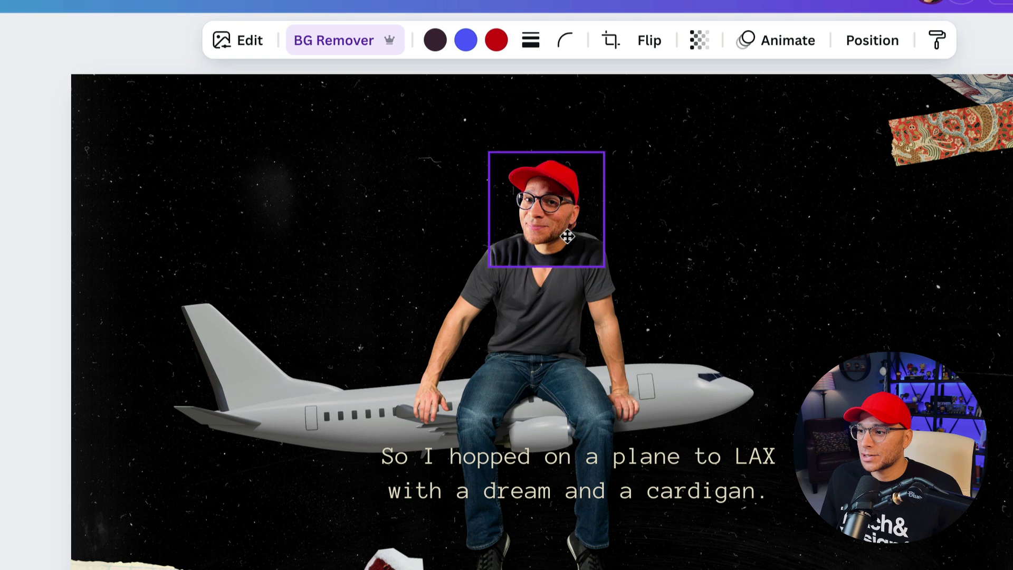
pyautogui.moveTo(567, 236); pyautogui.dragTo(577, 233)
pyautogui.click(735, 287)
pyautogui.click(635, 223)
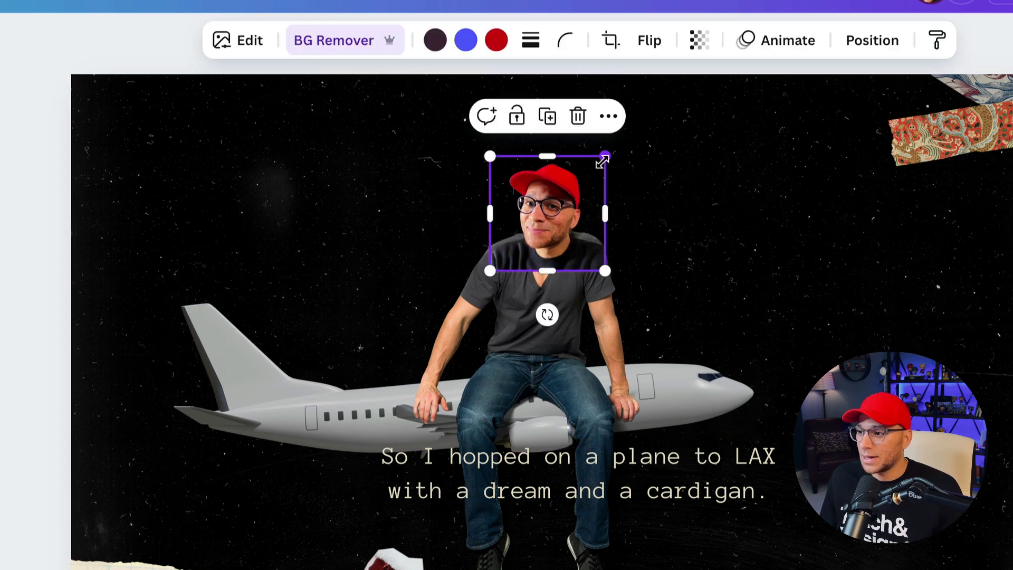
pyautogui.moveTo(605, 155); pyautogui.dragTo(627, 139)
pyautogui.moveTo(592, 187); pyautogui.dragTo(583, 198)
# Step: Crop the bottom off the head cut-out and select head, body and plane together
pyautogui.moveTo(550, 284); pyautogui.dragTo(549, 260)
pyautogui.click(704, 145)
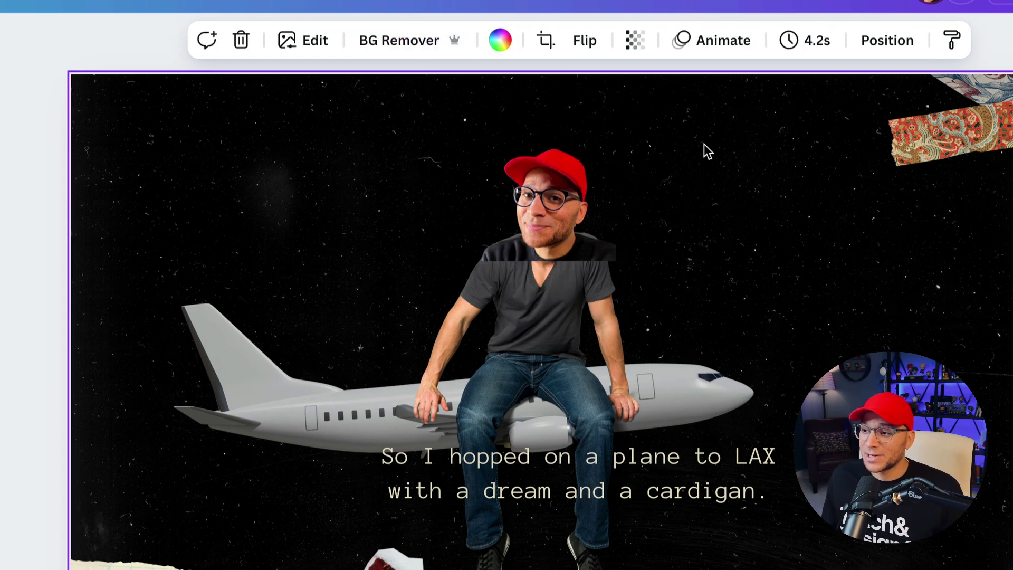
pyautogui.moveTo(739, 138); pyautogui.dragTo(306, 372)
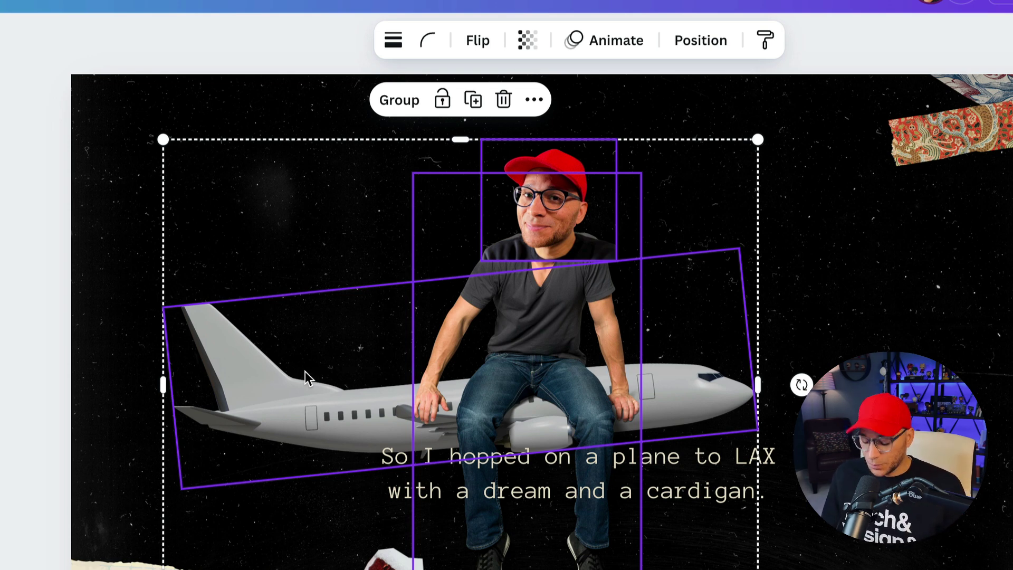
# Step: Group the head, body and plane, and park the group past the slide's left edge
pyautogui.hotkey('ctrl', 'g')
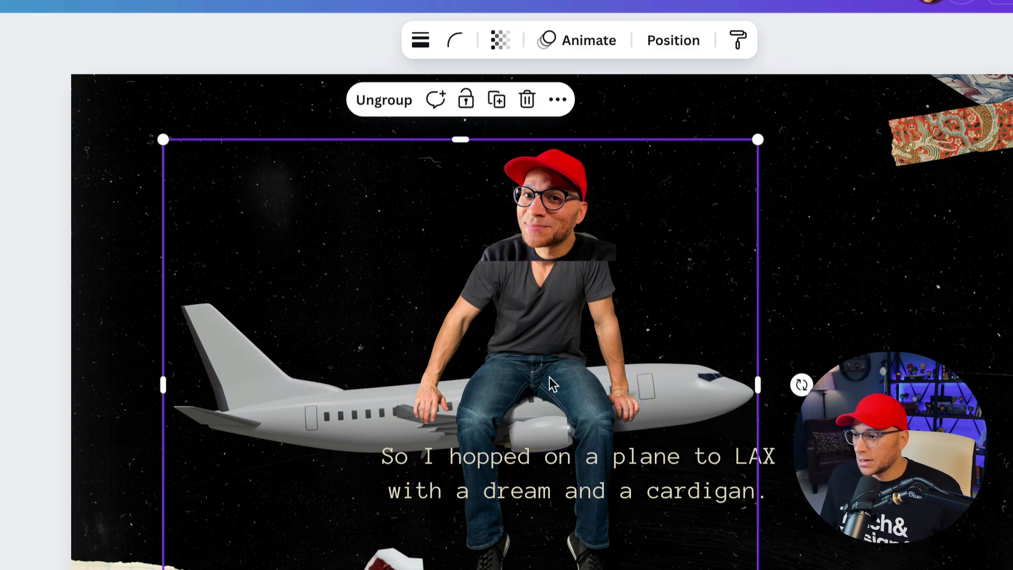
pyautogui.click(551, 364)
pyautogui.click(780, 220)
pyautogui.hotkey('ctrl', 'z')
pyautogui.rightClick(517, 225)
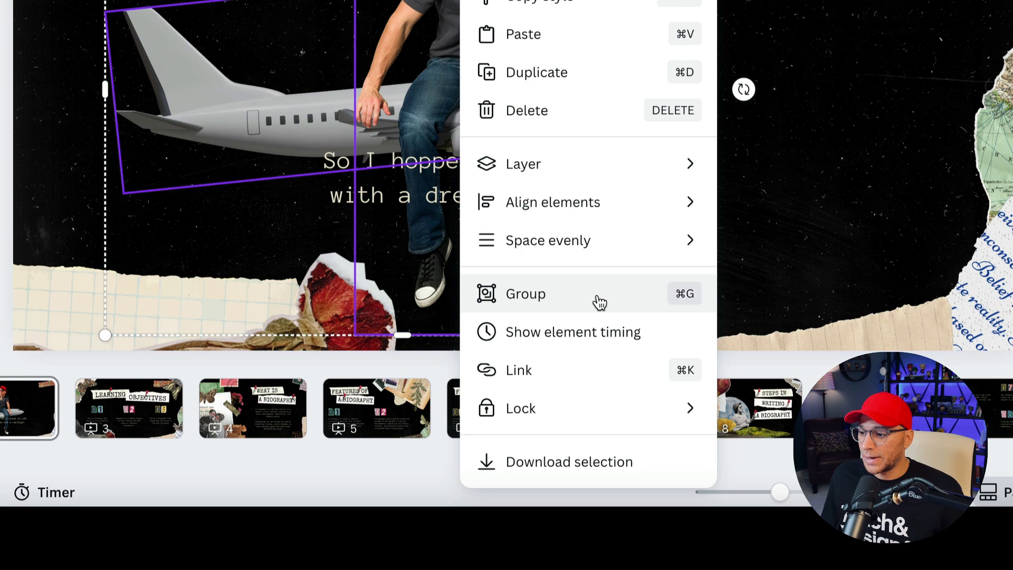
pyautogui.click(600, 303)
pyautogui.moveTo(516, 197); pyautogui.dragTo(315, 247)
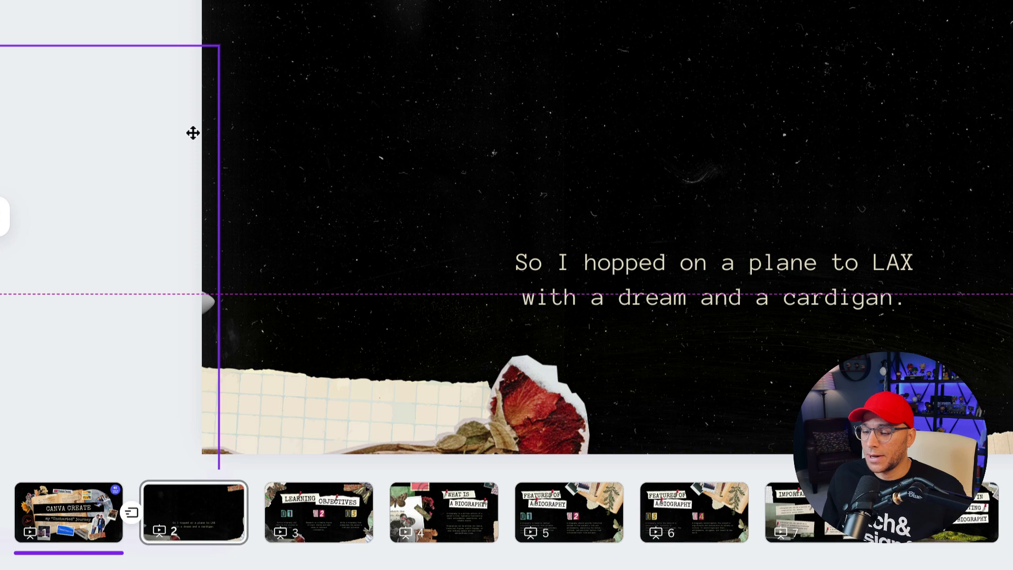
pyautogui.moveTo(192, 133); pyautogui.dragTo(193, 133)
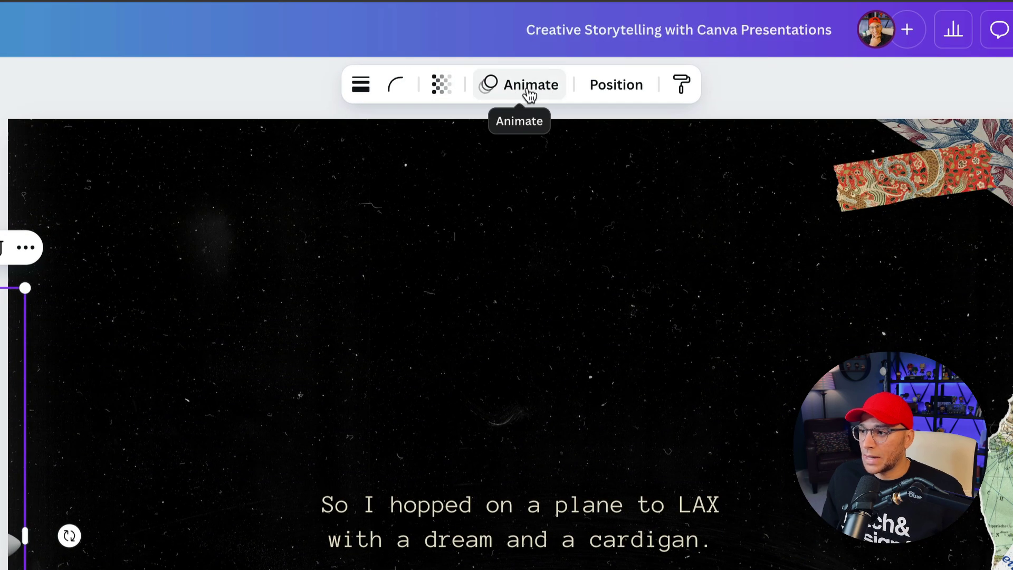
# Step: Draw a custom motion path taking the plane group to the slide's right edge
pyautogui.click(533, 94)
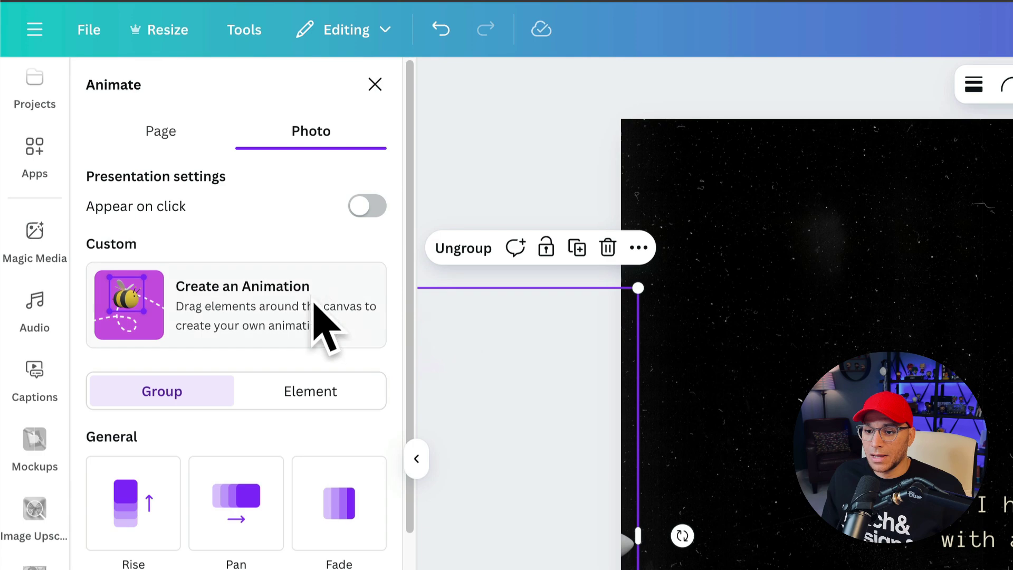
pyautogui.click(296, 301)
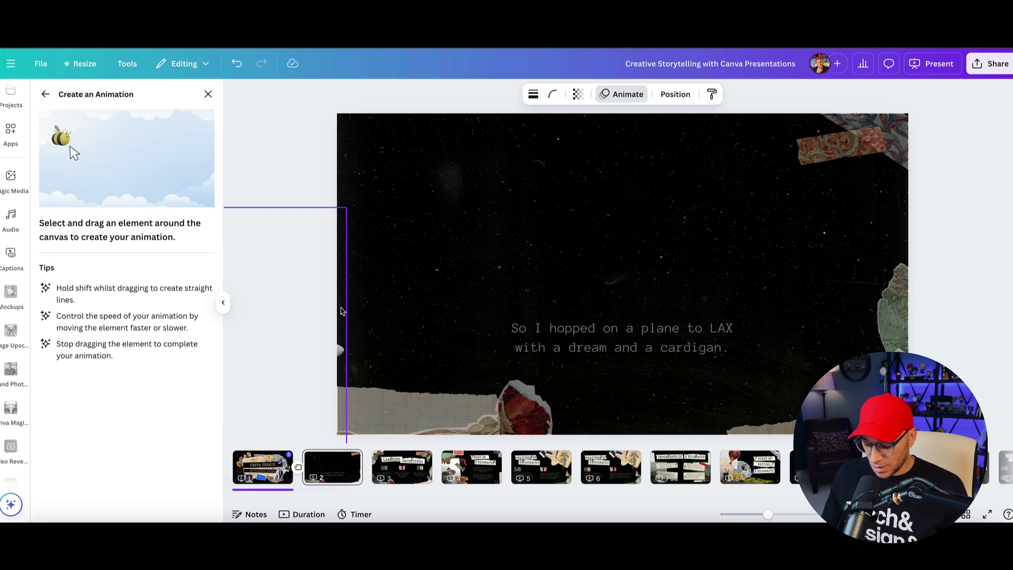
pyautogui.hotkey('ctrl', '-')
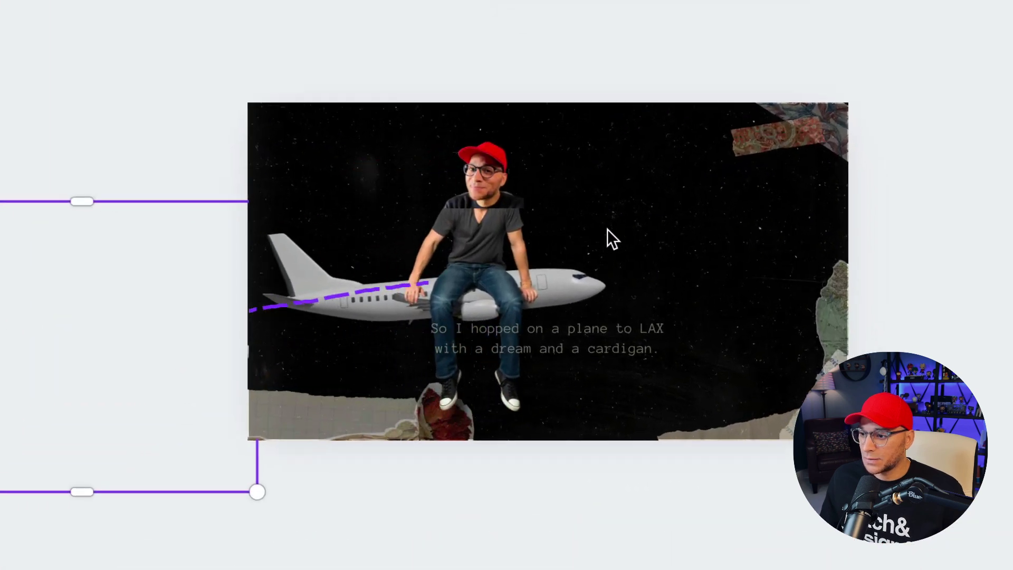
pyautogui.moveTo(606, 229); pyautogui.dragTo(1012, 141)
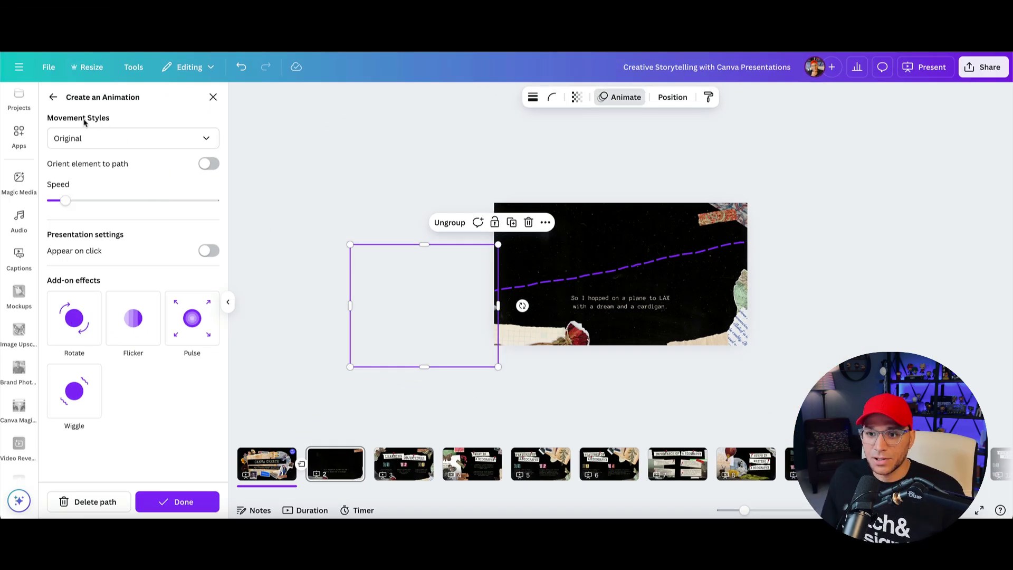
# Step: Set the path's movement style to Smooth and increase its speed
pyautogui.click(134, 140)
pyautogui.click(80, 191)
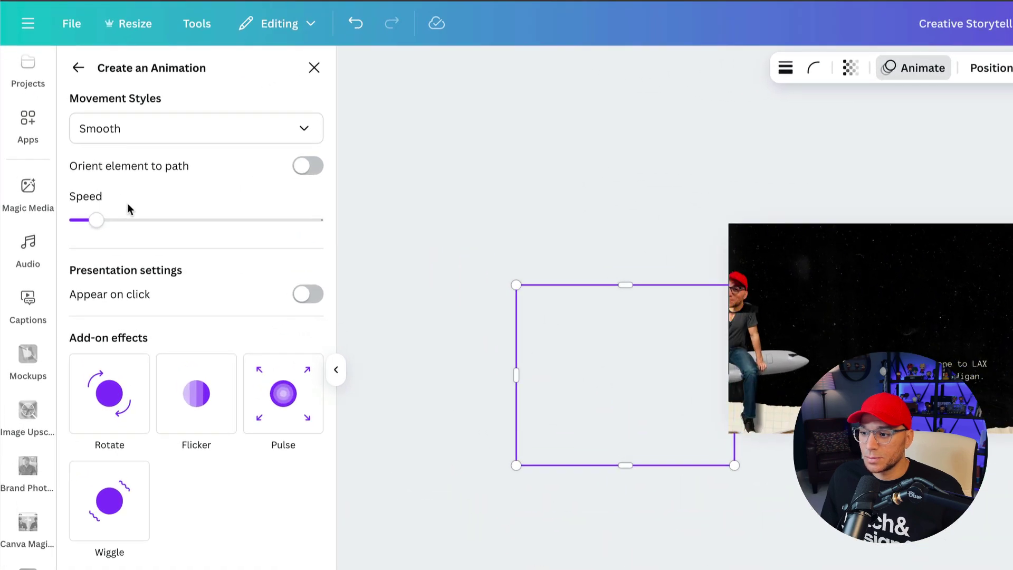
pyautogui.click(115, 216)
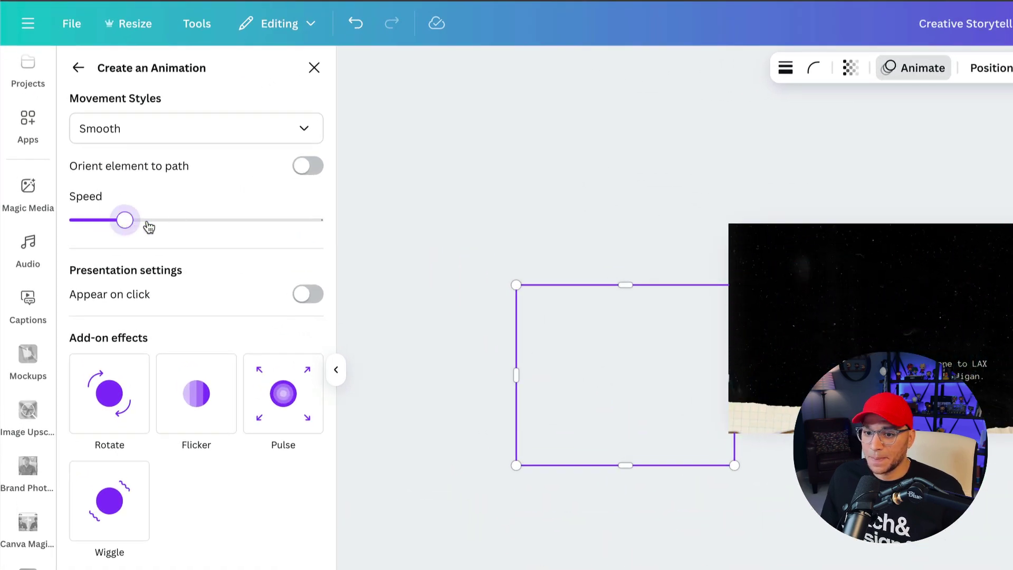
pyautogui.click(150, 220)
pyautogui.click(188, 127)
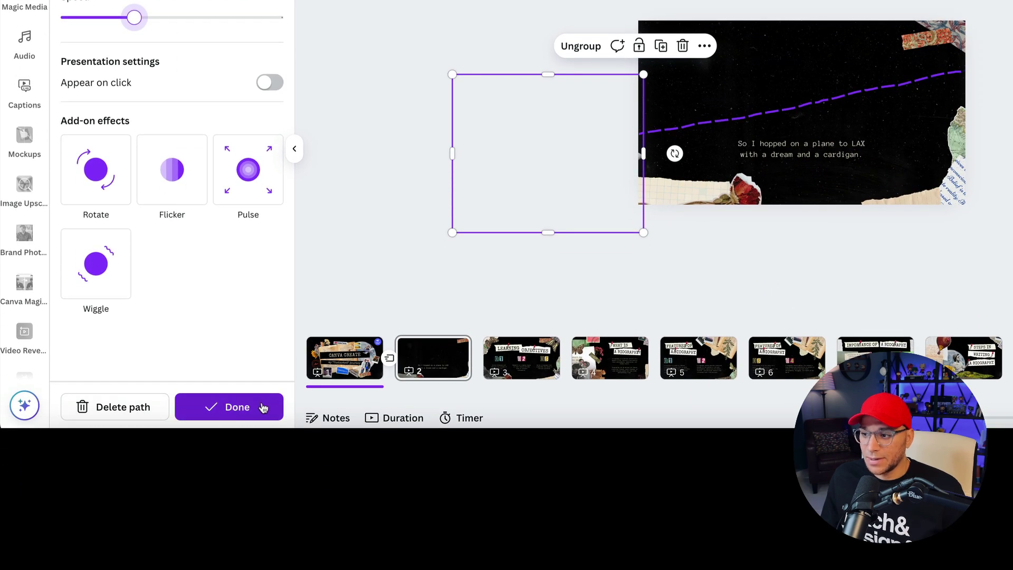
# Step: Confirm the plane's path animation as finished
pyautogui.click(238, 406)
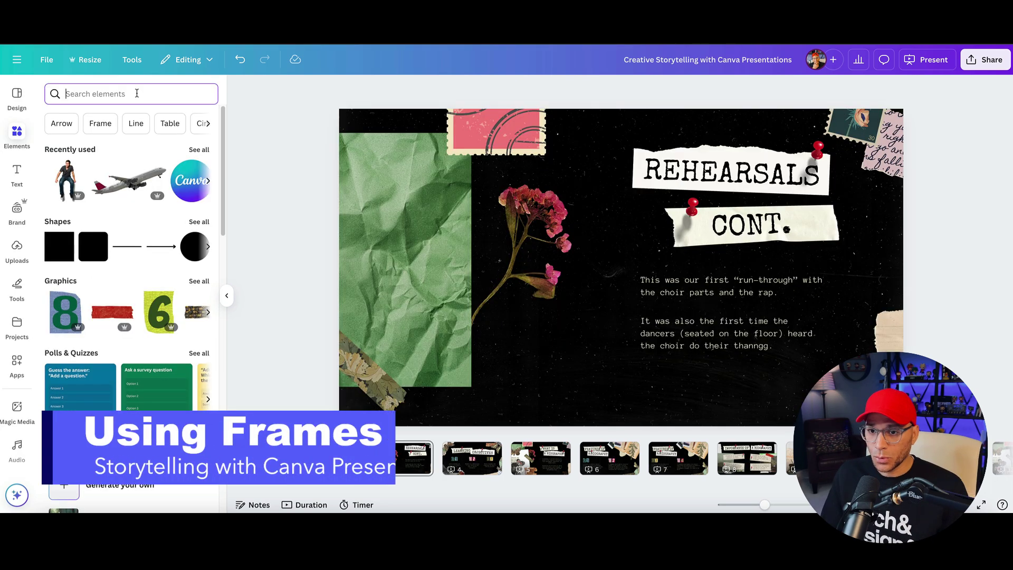
# Step: Add a landscape polaroid frame from the 'polaroid' search, enlarged and placed over the green paper
pyautogui.write('polaroid')
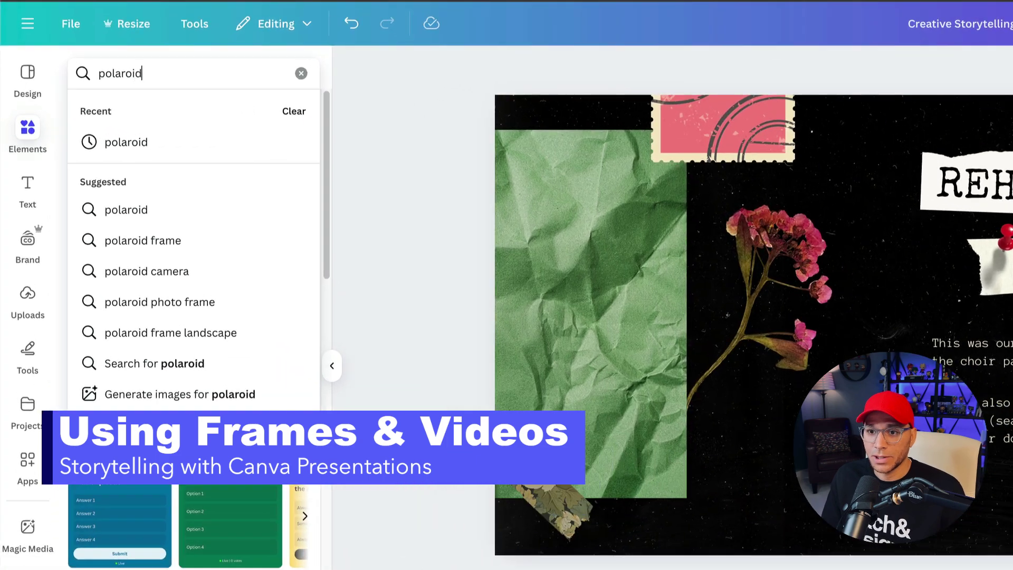
pyautogui.press('Return')
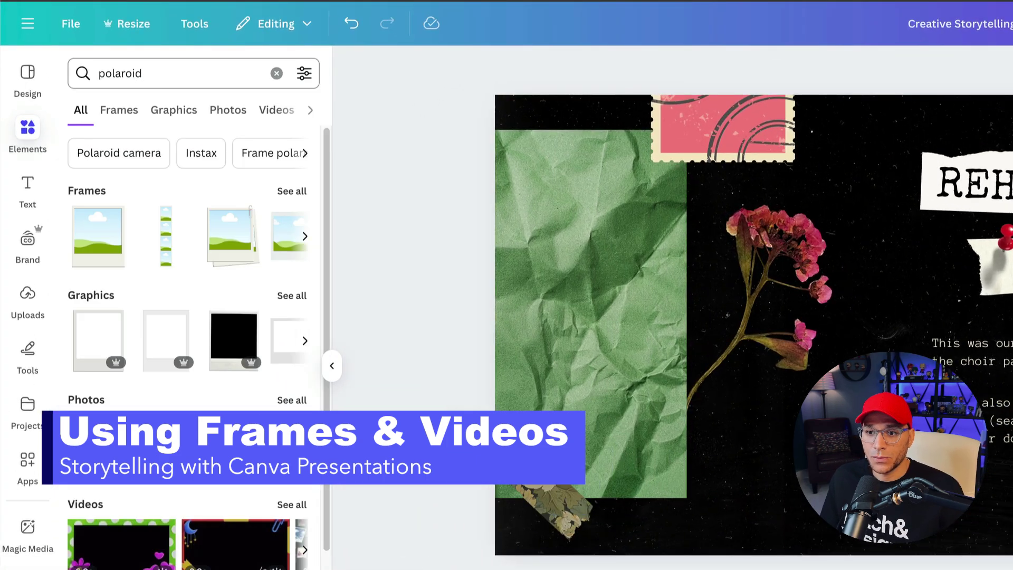
pyautogui.click(128, 115)
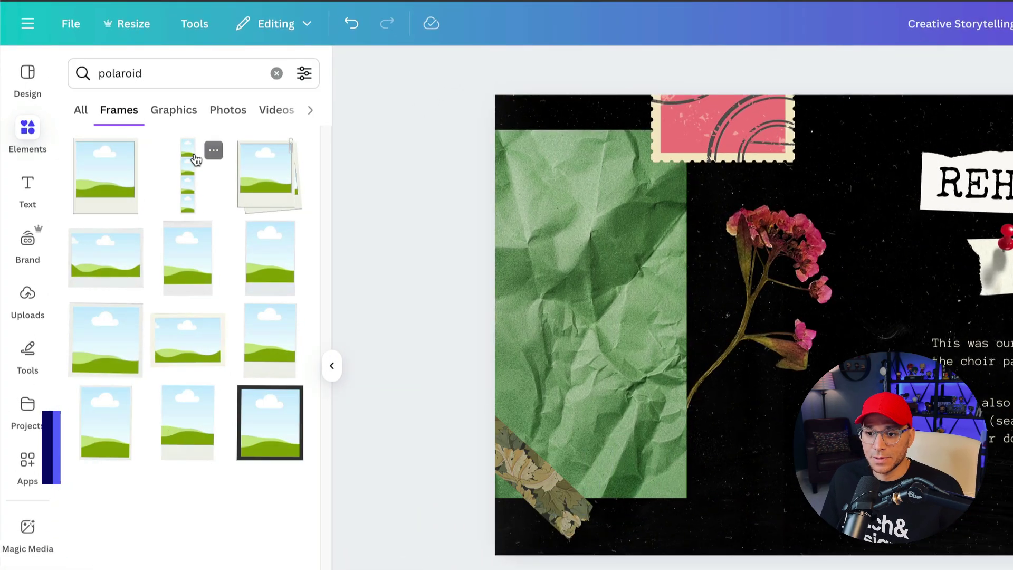
pyautogui.click(176, 346)
pyautogui.moveTo(848, 310); pyautogui.dragTo(668, 309)
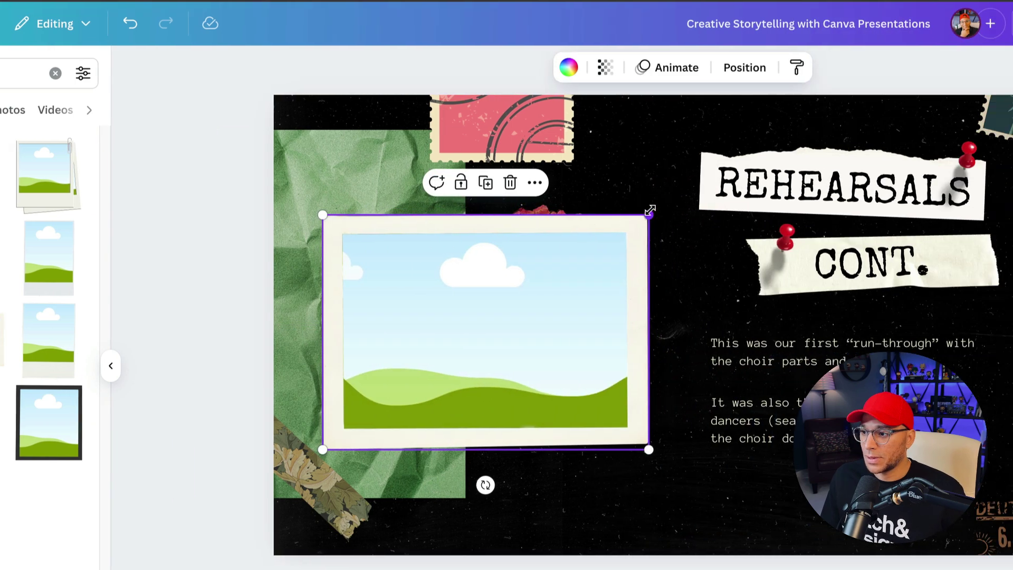
pyautogui.moveTo(870, 214); pyautogui.dragTo(920, 178)
pyautogui.moveTo(836, 267); pyautogui.dragTo(818, 280)
pyautogui.moveTo(488, 278); pyautogui.dragTo(488, 275)
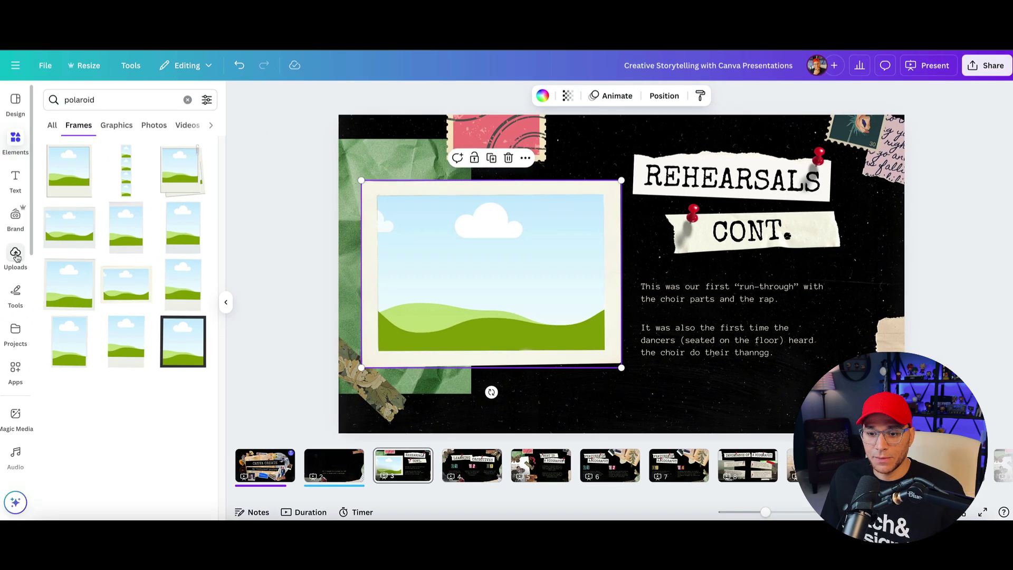
# Step: Fill the polaroid frame with the 4:35 rehearsal video from uploaded videos
pyautogui.click(16, 250)
pyautogui.click(132, 176)
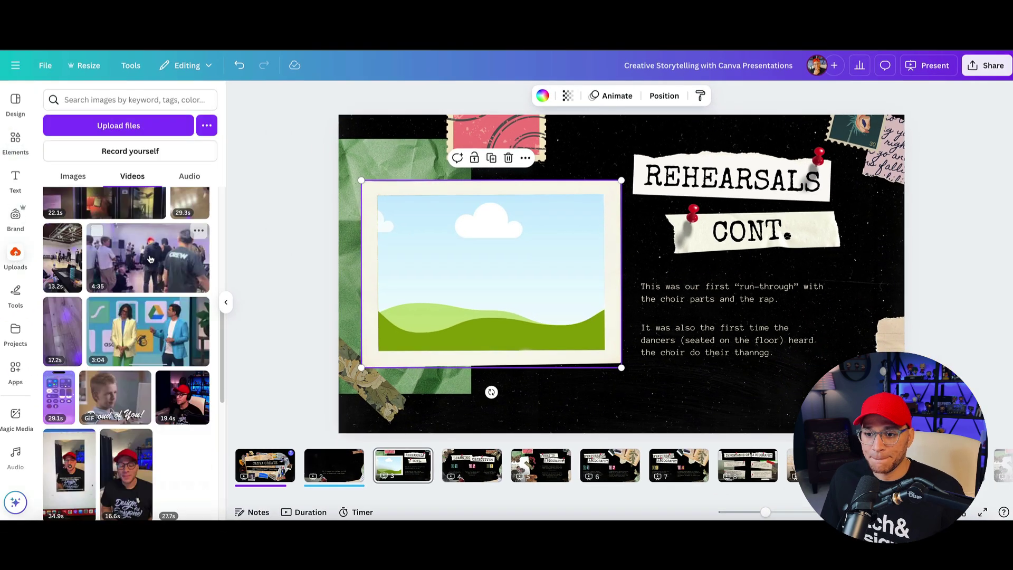
pyautogui.moveTo(127, 262); pyautogui.dragTo(540, 223)
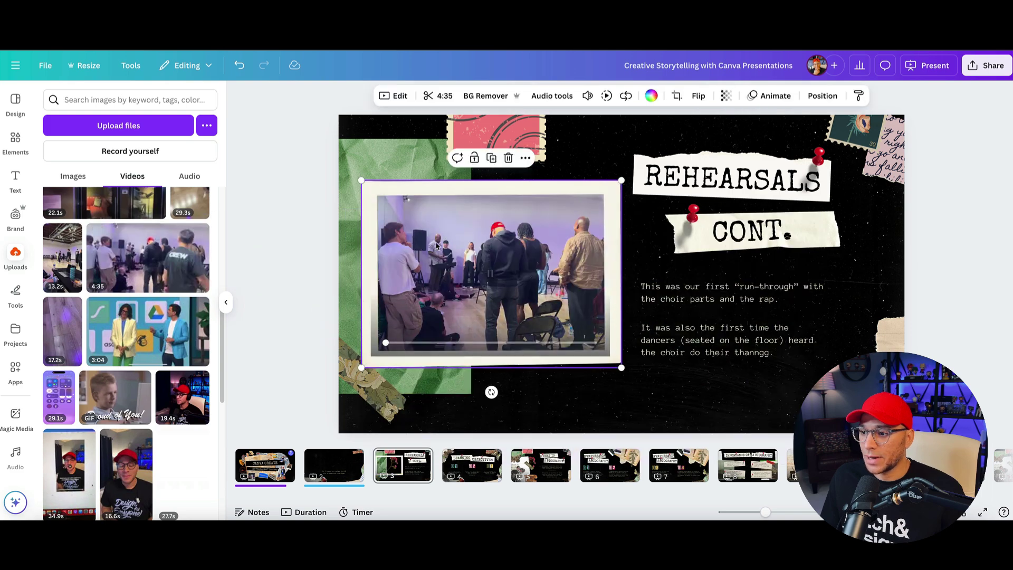
pyautogui.click(930, 235)
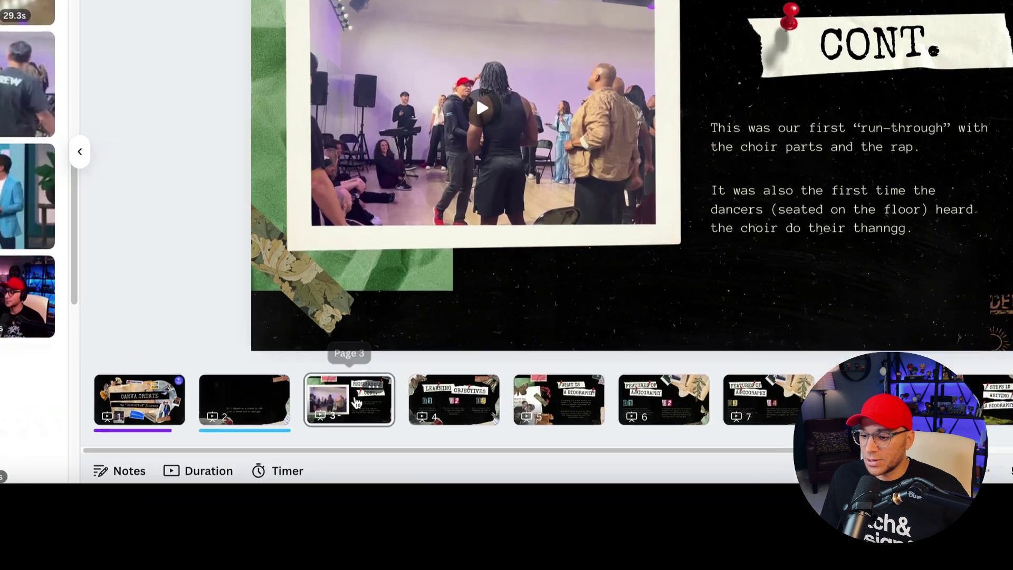
# Step: Apply a Flow transition between slide 3 and slide 4
pyautogui.click(412, 458)
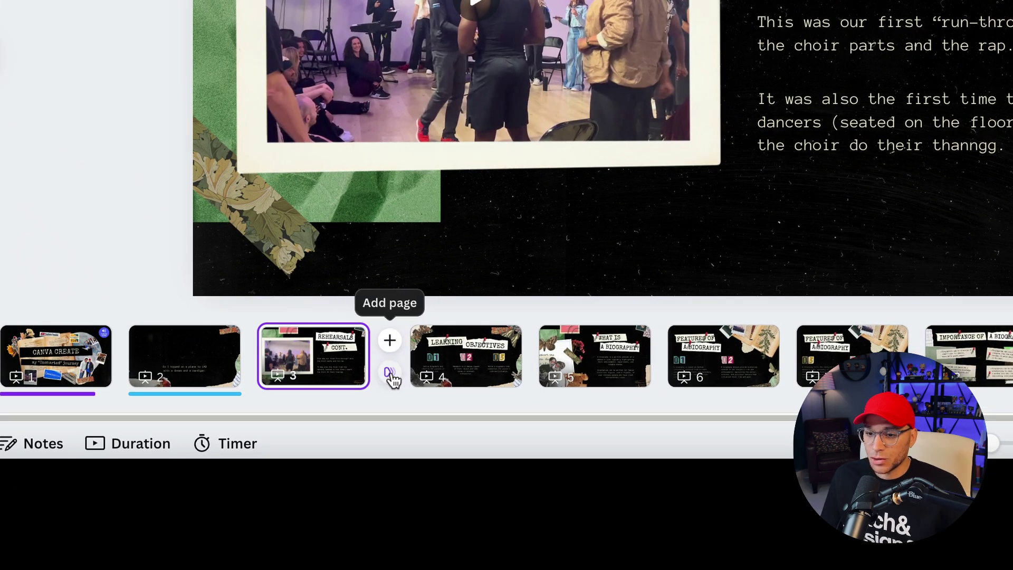
pyautogui.click(390, 374)
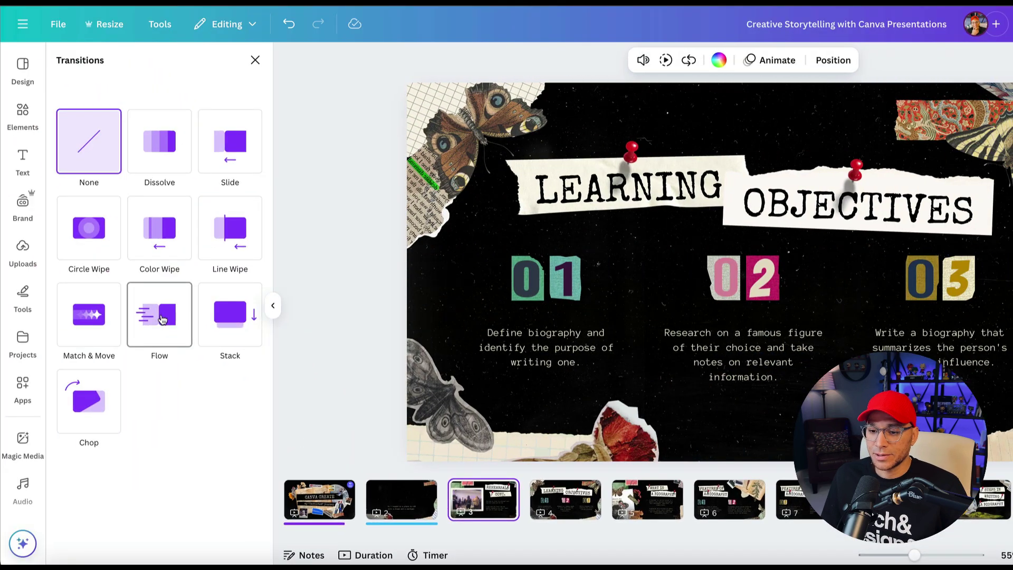
pyautogui.click(162, 320)
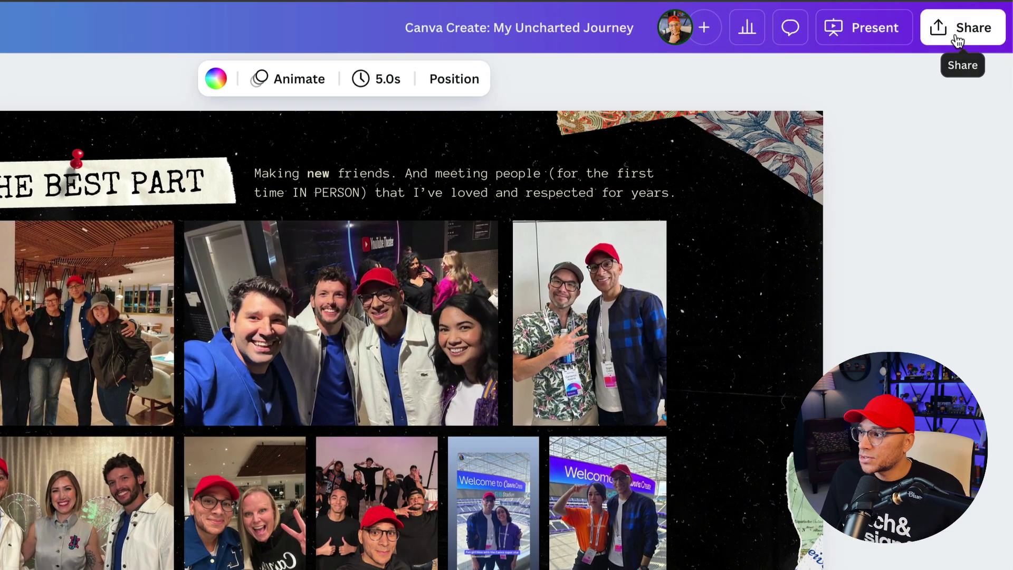
# Step: Generate a public view link for the My Uncharted Journey presentation
pyautogui.click(977, 23)
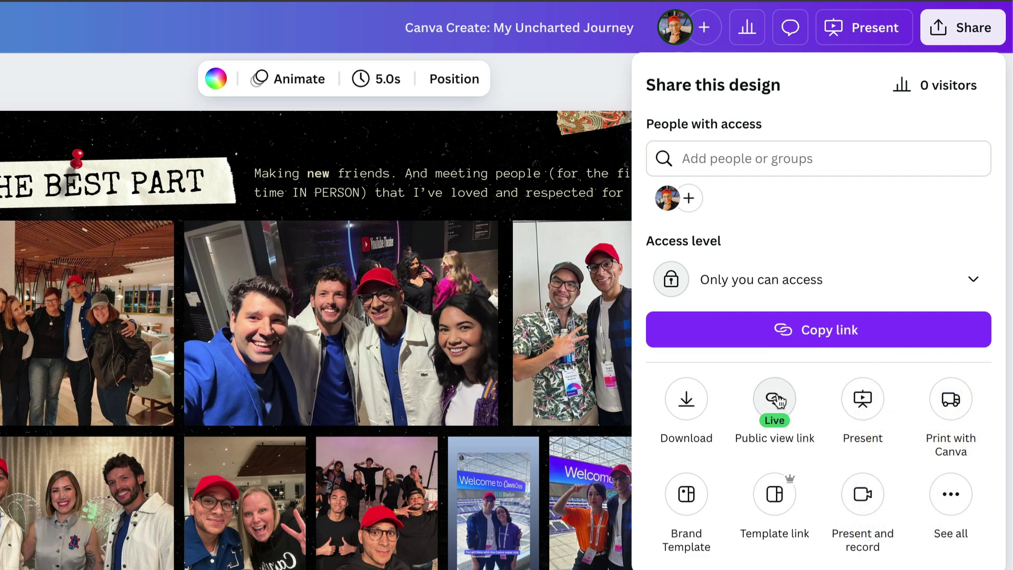
pyautogui.click(777, 399)
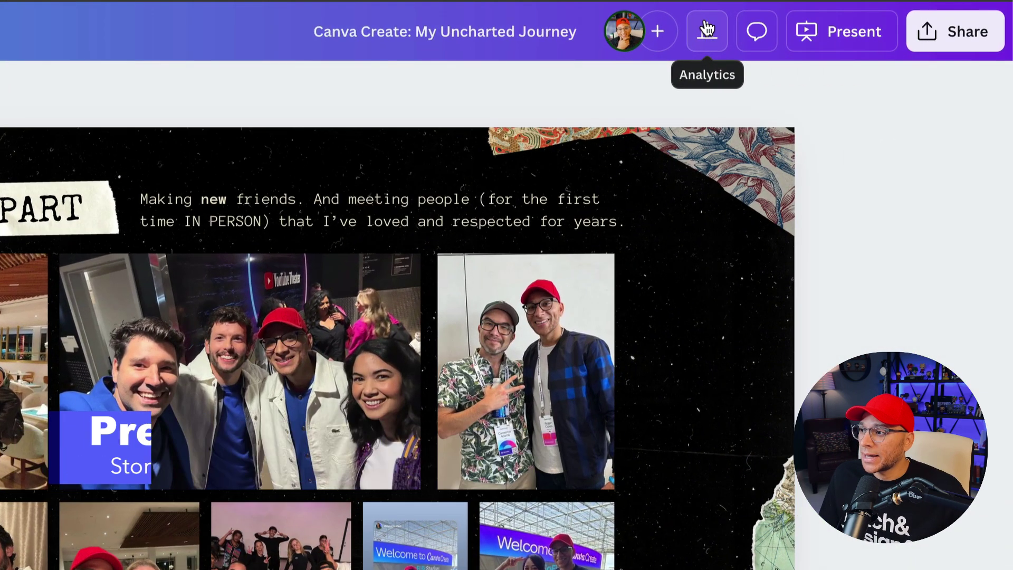
# Step: View the public view link's analytics and expand its visitor list (150 unique visitors, 193 visits)
pyautogui.click(916, 48)
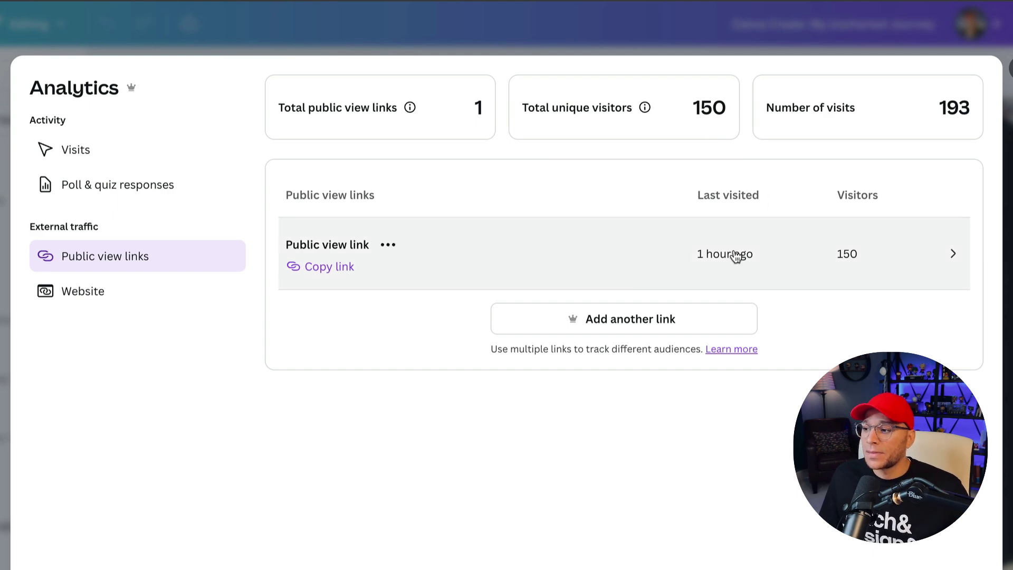
pyautogui.click(896, 259)
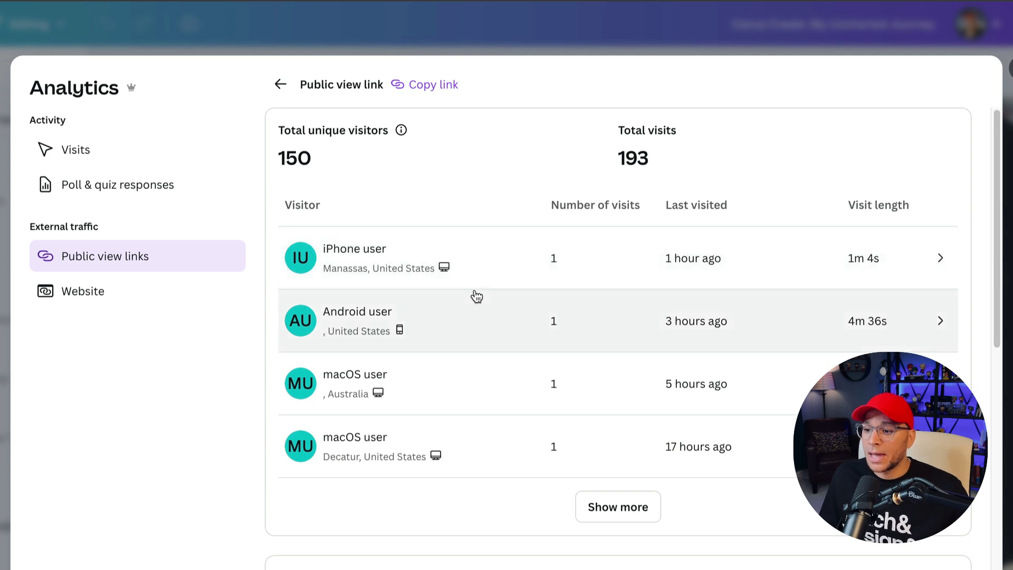
pyautogui.scroll(-2, 477, 296)
pyautogui.click(595, 416)
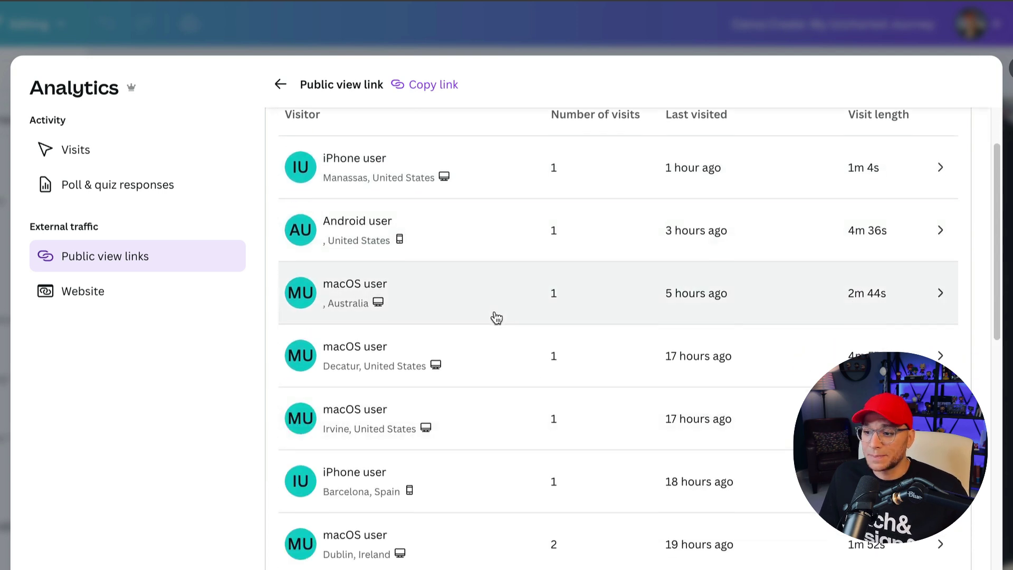
pyautogui.scroll(-1, 496, 318)
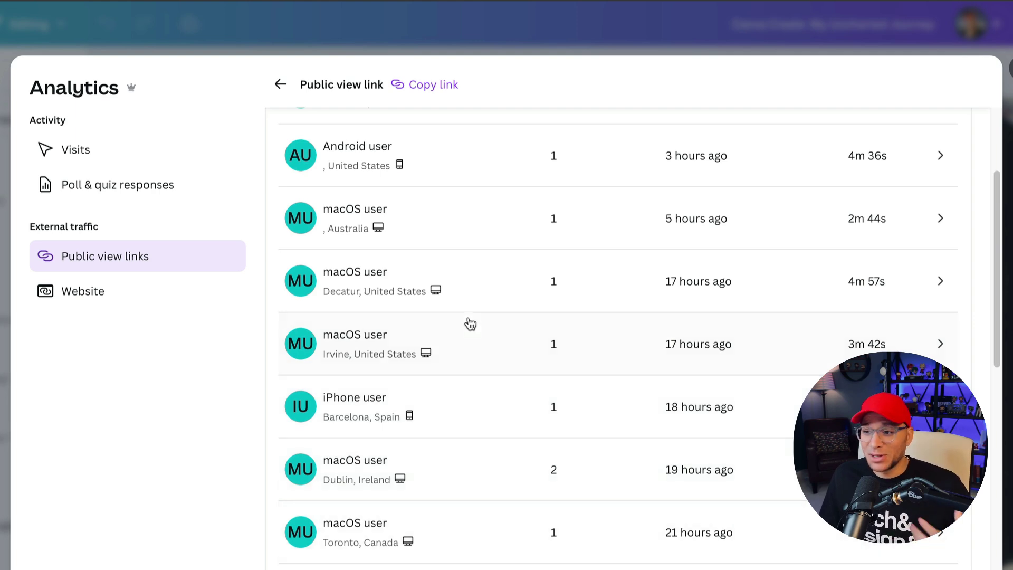
pyautogui.scroll(-8, 487, 287)
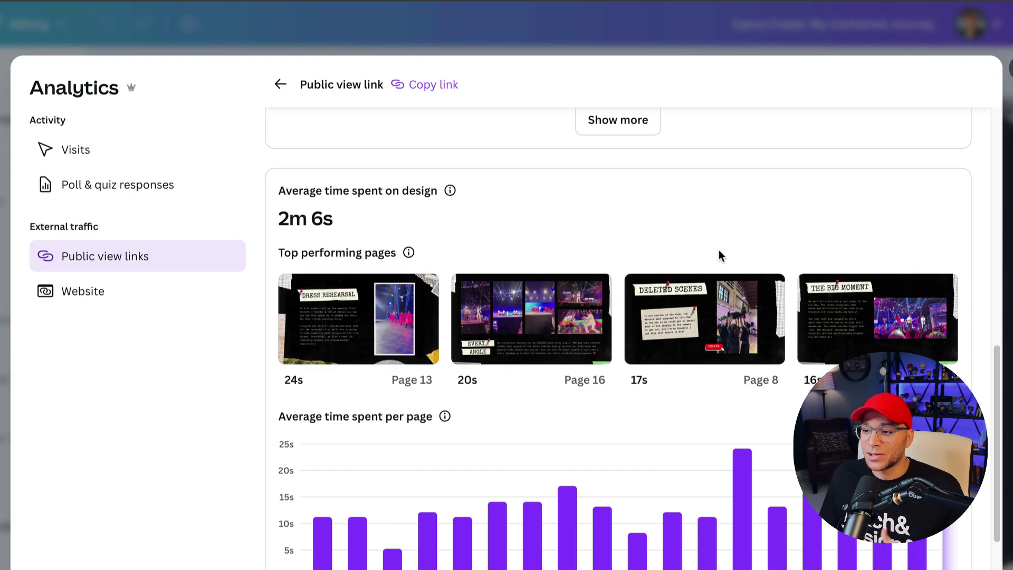
# Step: Review the top performing pages: Page 13 at 24s, Page 16 at 20s, Page 8 at 17s
pyautogui.moveTo(374, 312)
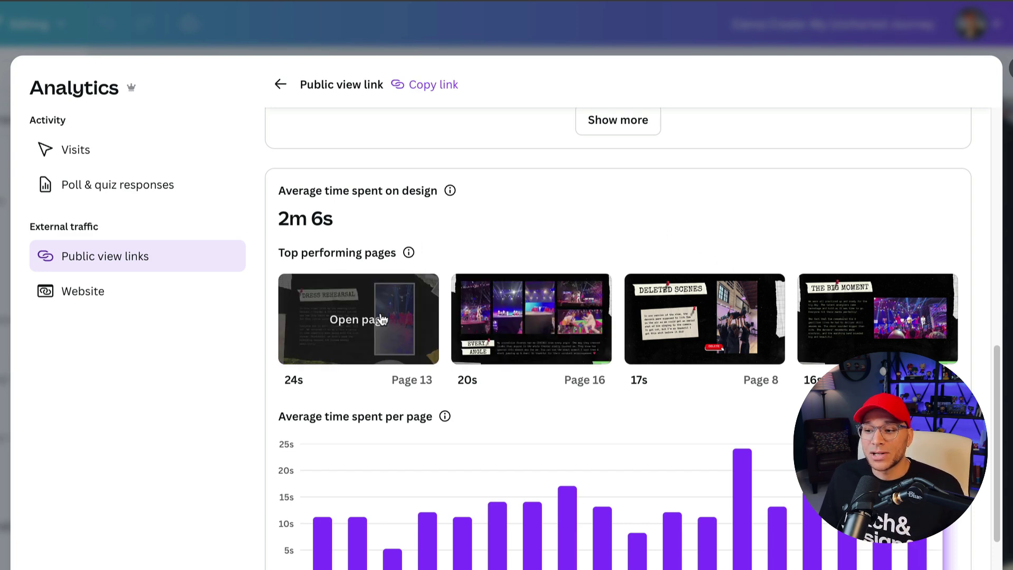